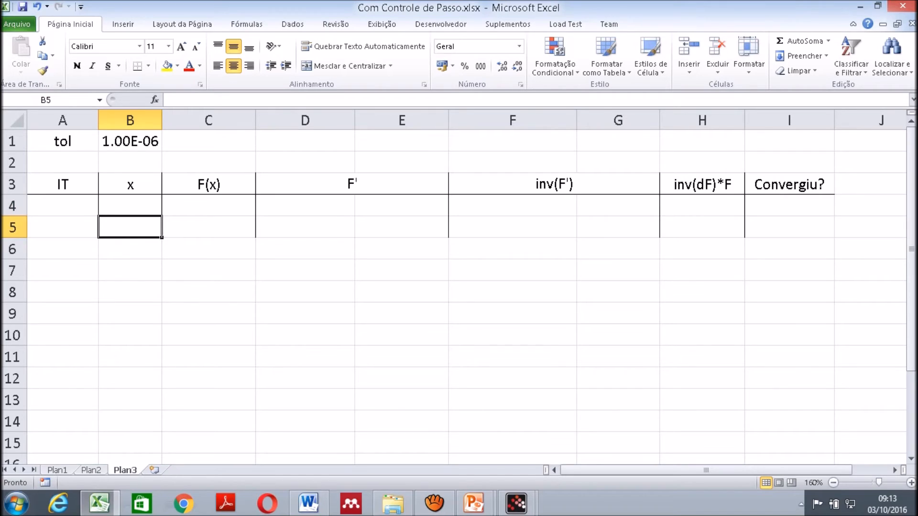
# Look over the empty first-iteration block in rows 4 and 5, column group by column group from x to Convergiu?
pyautogui.press('Up')
pyautogui.press('Down')
pyautogui.press('Up')
pyautogui.press('Up')
pyautogui.press('Right')
pyautogui.press('Down')
pyautogui.press('Down')
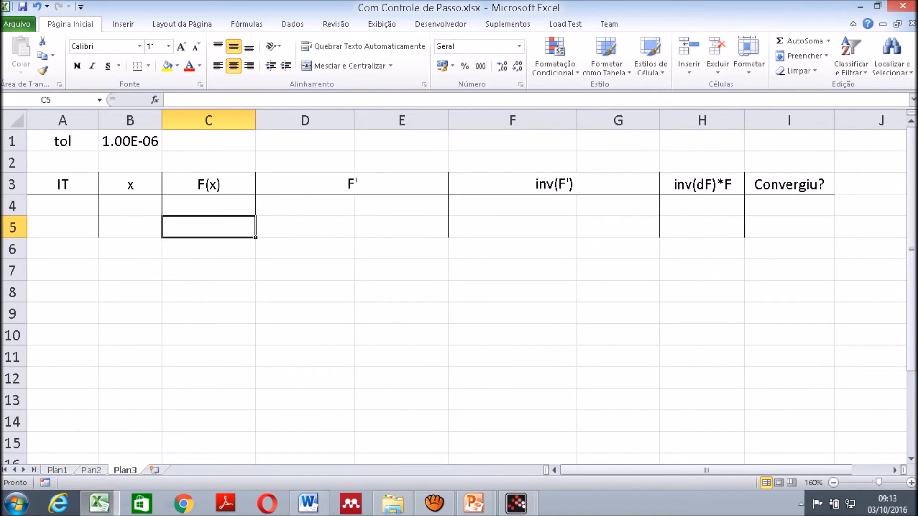
pyautogui.press('Up')
pyautogui.press('Right')
pyautogui.hotkey('shift', 'Right')
pyautogui.hotkey('shift', 'Down')
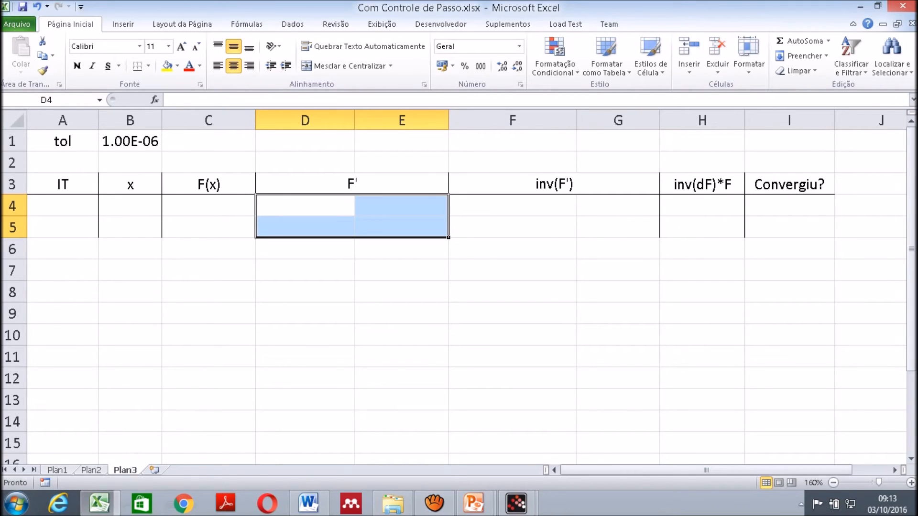
pyautogui.press('Right')
pyautogui.press('Right')
pyautogui.hotkey('shift', 'Right')
pyautogui.hotkey('shift', 'Down')
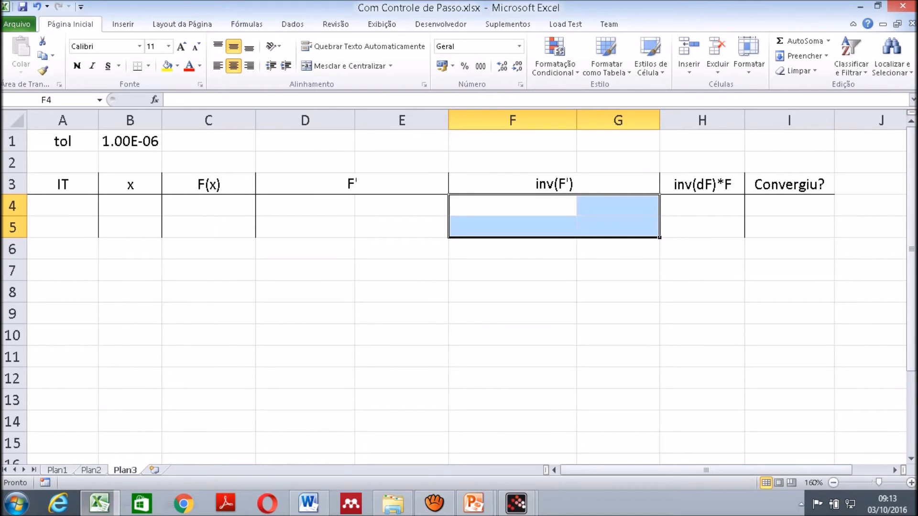
pyautogui.press('Right')
pyautogui.press('Right')
pyautogui.hotkey('shift', 'Down')
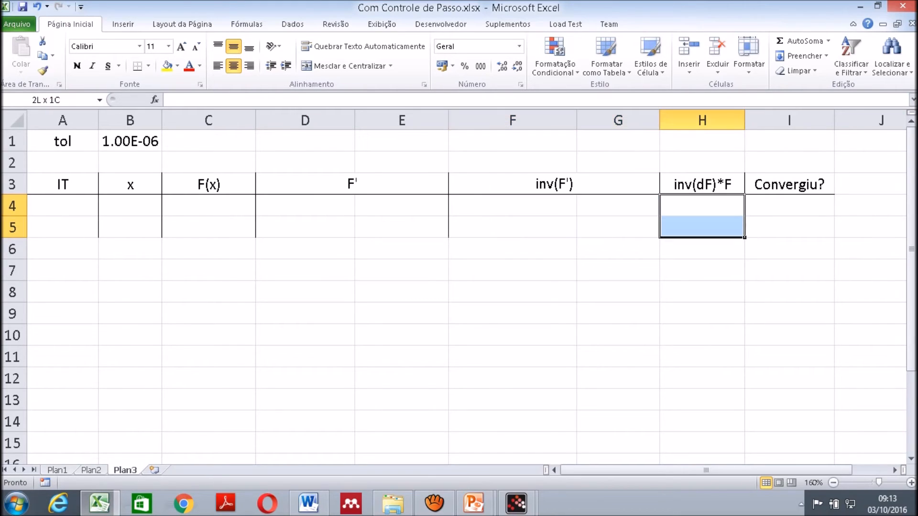
pyautogui.hotkey('shift', 'Up')
pyautogui.hotkey('shift', 'Down')
pyautogui.press('Right')
pyautogui.hotkey('shift', 'Down')
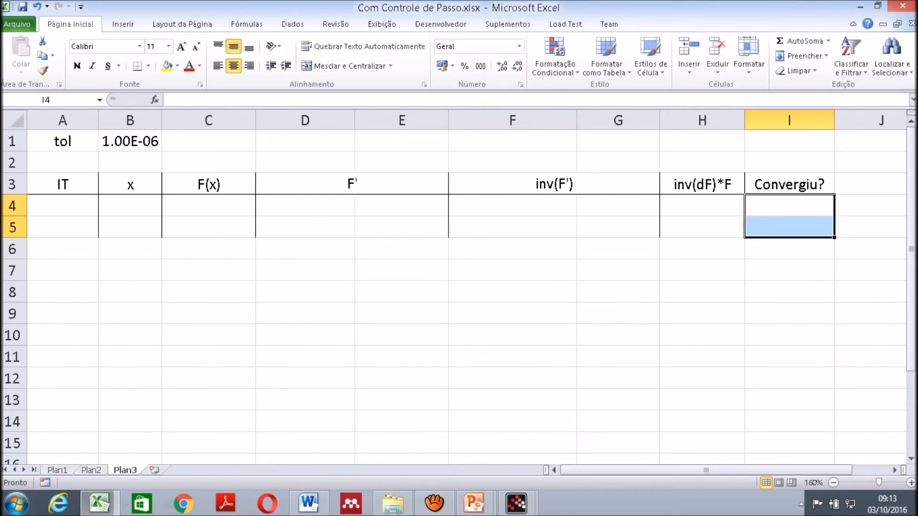
# Merge and center cells A4:A5 under IT and enter 0 as the iteration number.
pyautogui.press('Home')
pyautogui.hotkey('shift', 'Down')
pyautogui.click(343, 66)
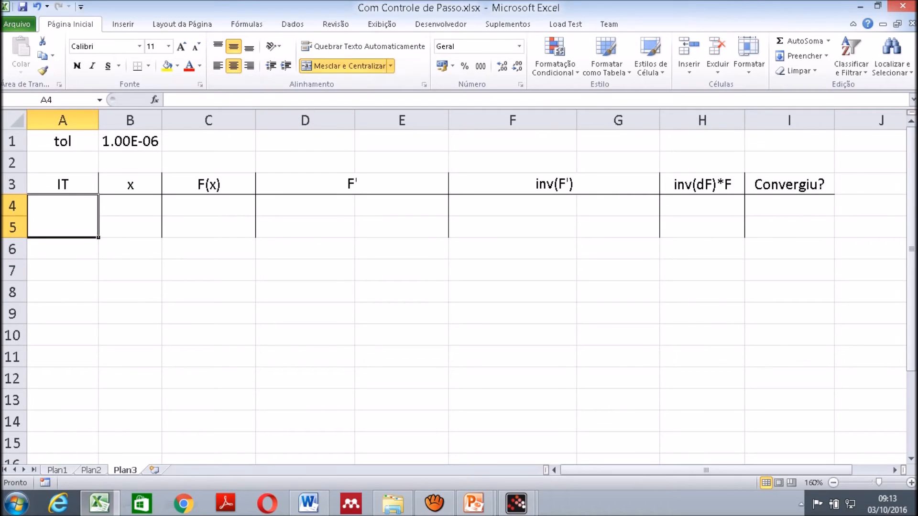
pyautogui.write('0')
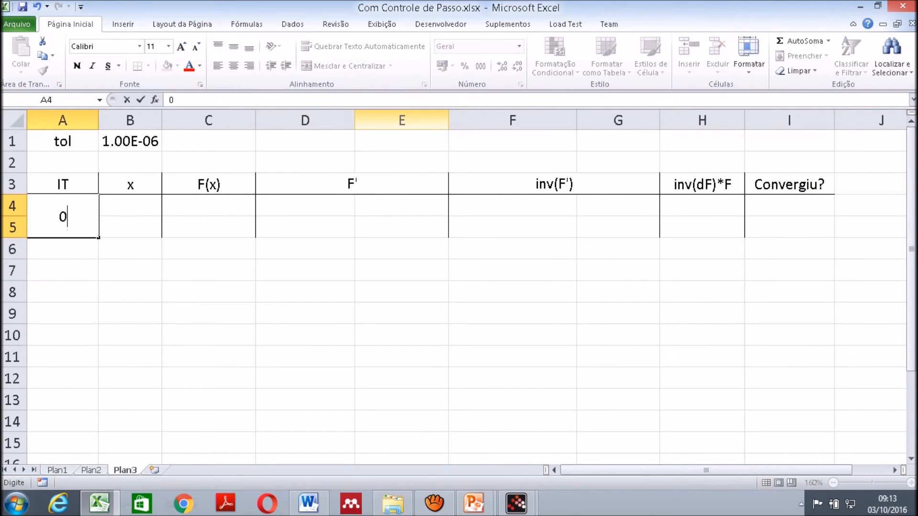
pyautogui.press('Return')
# Enter the initial guesses 1 in B4 and 2 in B5 under x.
pyautogui.press('Right')
pyautogui.press('Up')
pyautogui.press('Up')
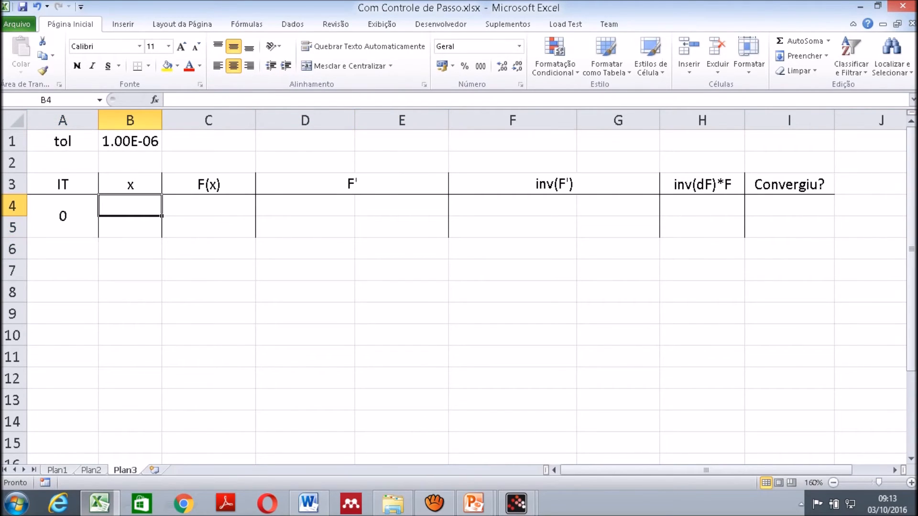
pyautogui.write('1')
pyautogui.press('Return')
pyautogui.write('2')
pyautogui.press('Return')
# Enter the first function's formula =B4+2*B4*B5-3 in C4 under F(x).
pyautogui.press('Right')
pyautogui.press('Up')
pyautogui.press('Up')
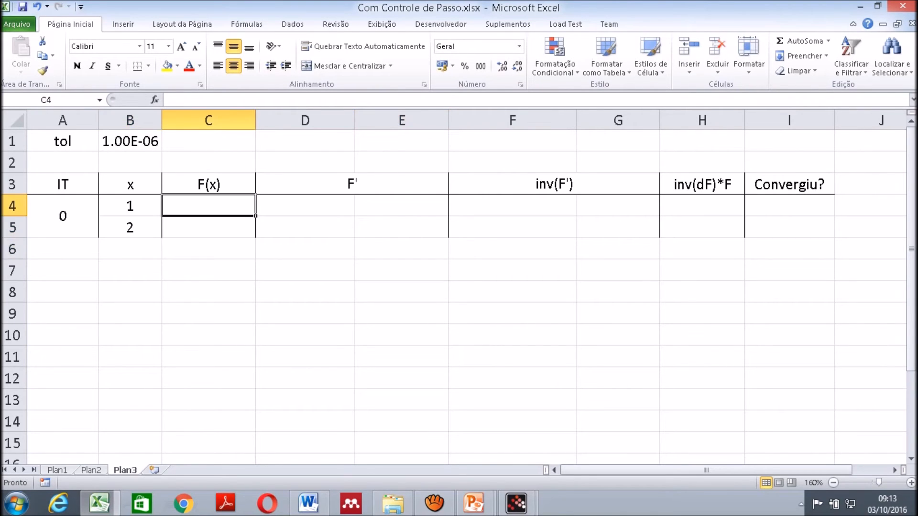
pyautogui.write('=')
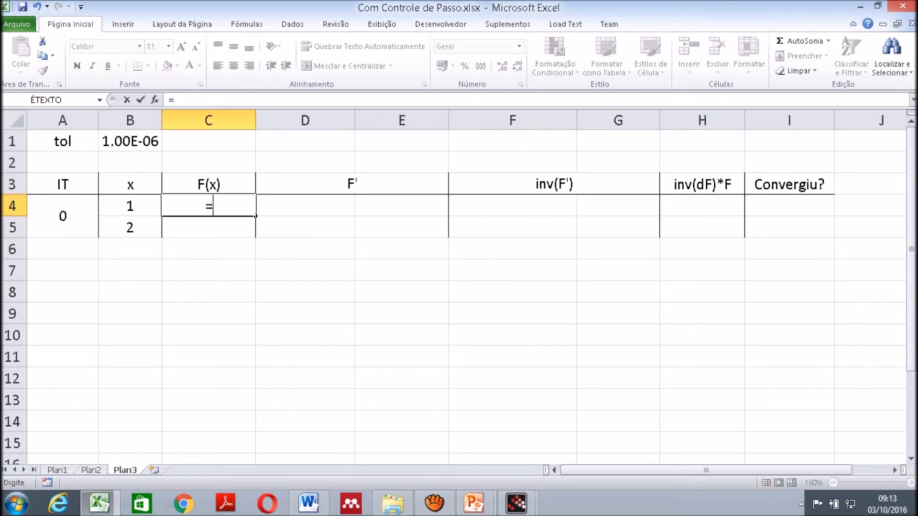
pyautogui.press('Left')
pyautogui.write('+')
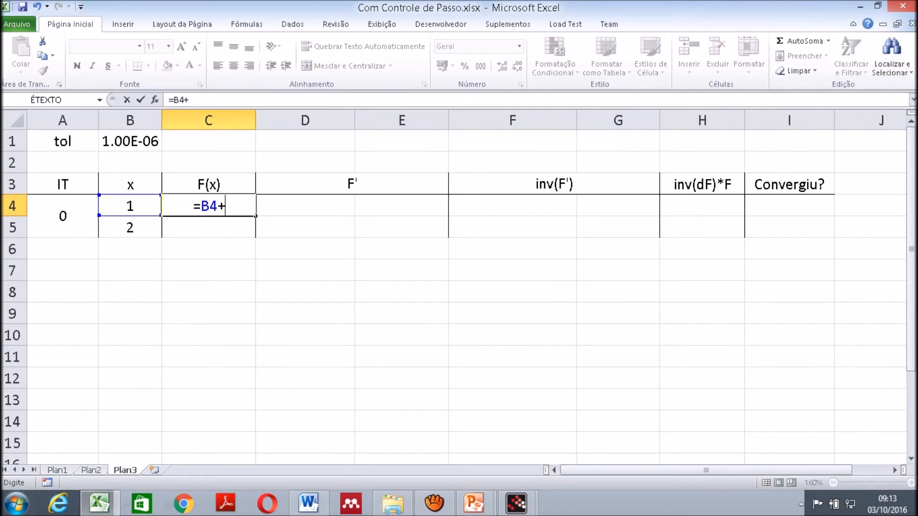
pyautogui.write('2*')
pyautogui.press('Left')
pyautogui.write('*')
pyautogui.press('Left')
pyautogui.press('Down')
pyautogui.write('-3')
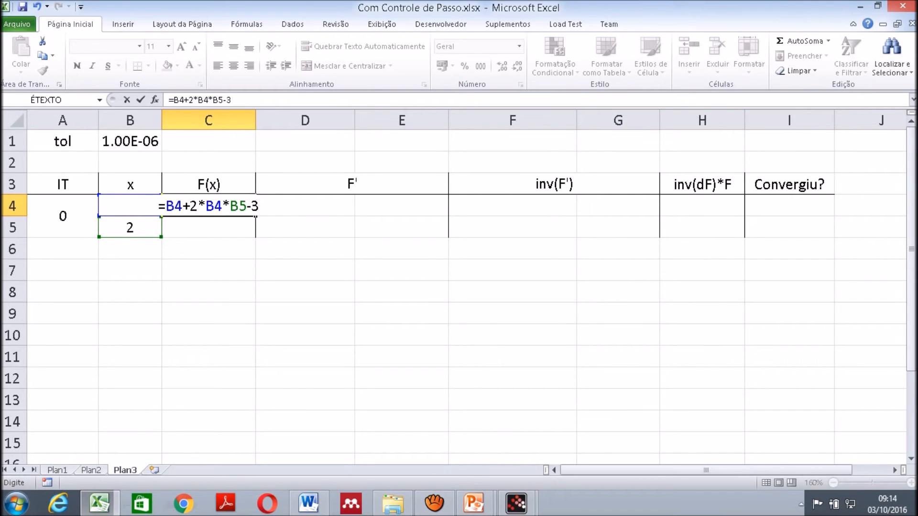
pyautogui.press('Return')
# Enter the second function's formula =B4-exp(B4*B5) in C5 under F(x).
pyautogui.write('=')
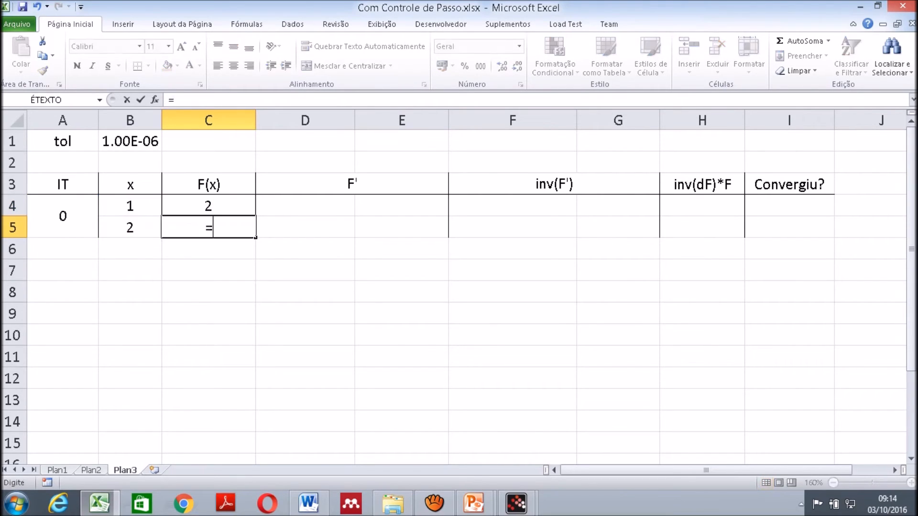
pyautogui.press('Up')
pyautogui.press('Left')
pyautogui.write('+')
pyautogui.press('BackSpace')
pyautogui.write('-exp(')
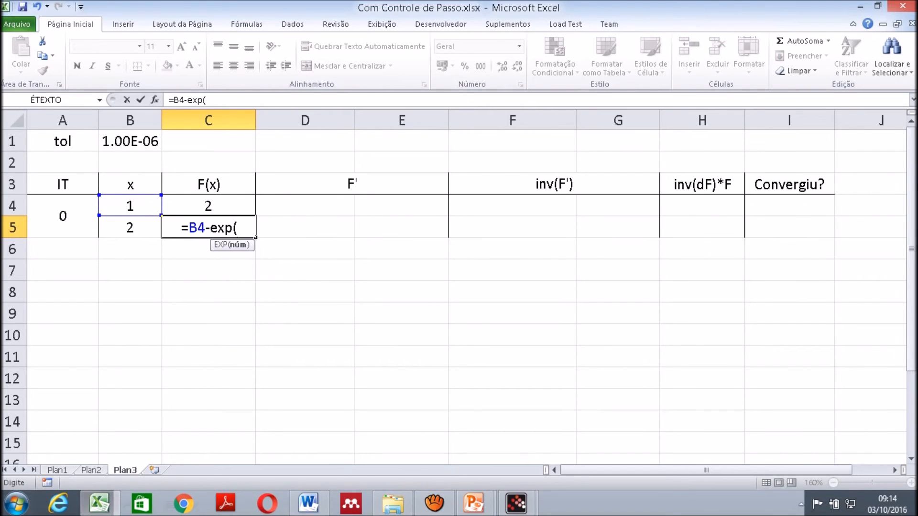
pyautogui.press('Left')
pyautogui.press('Up')
pyautogui.write('*')
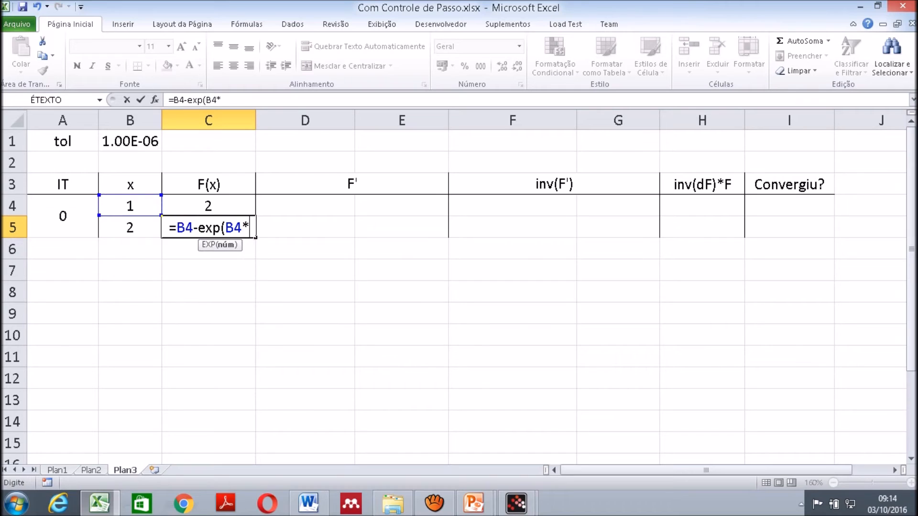
pyautogui.press('Left')
pyautogui.write(')')
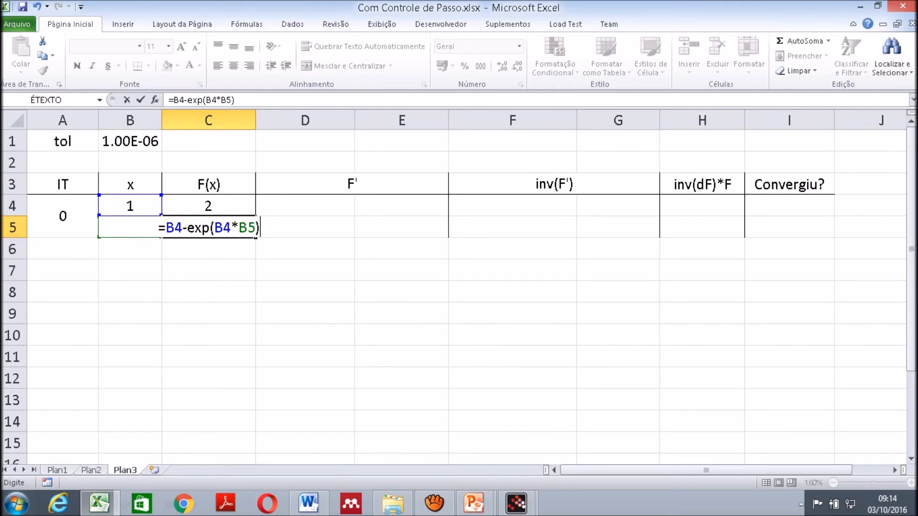
pyautogui.press('Return')
# Enter the first derivative term =1+2*B5 in D4 of the F' matrix.
pyautogui.press('Up')
pyautogui.press('Up')
pyautogui.press('Right')
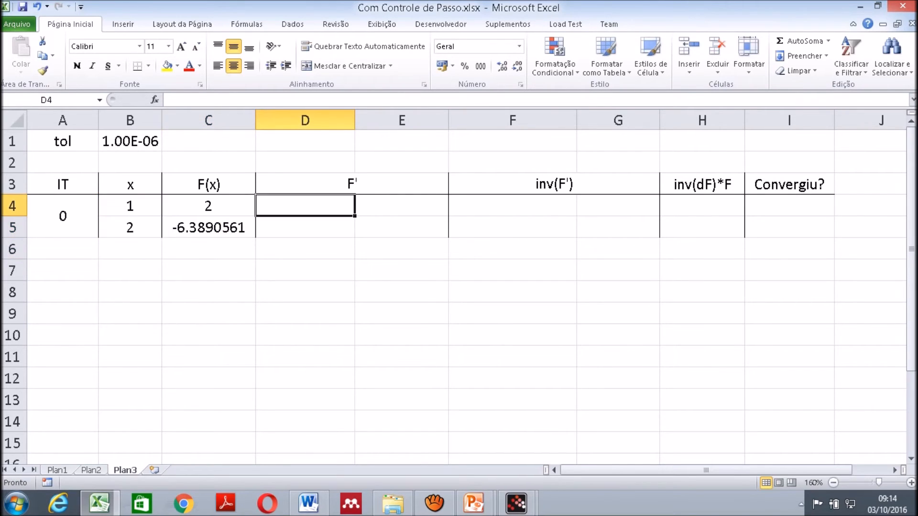
pyautogui.write('=')
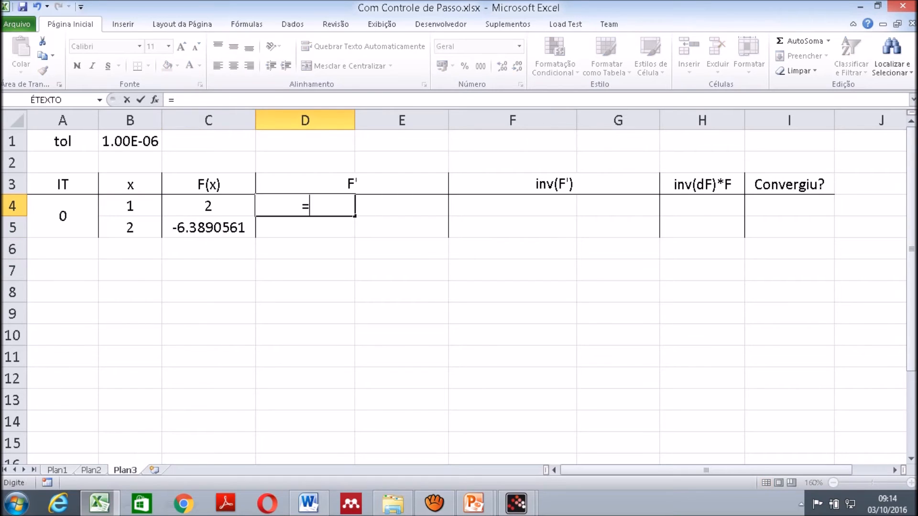
pyautogui.press('Left')
pyautogui.press('Left')
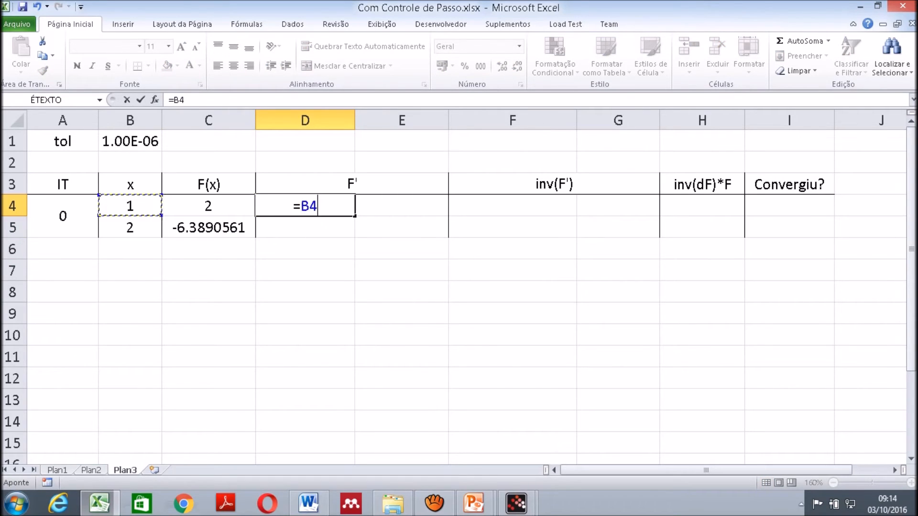
pyautogui.press('BackSpace')
pyautogui.press('BackSpace')
pyautogui.write('1')
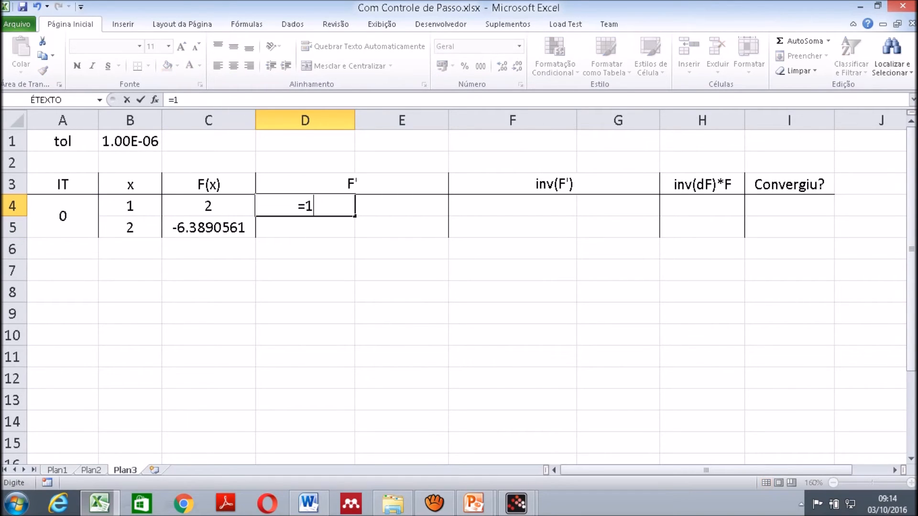
pyautogui.write('+2*')
pyautogui.press('Left')
pyautogui.press('Left')
pyautogui.press('Down')
pyautogui.press('Down')
pyautogui.press('Up')
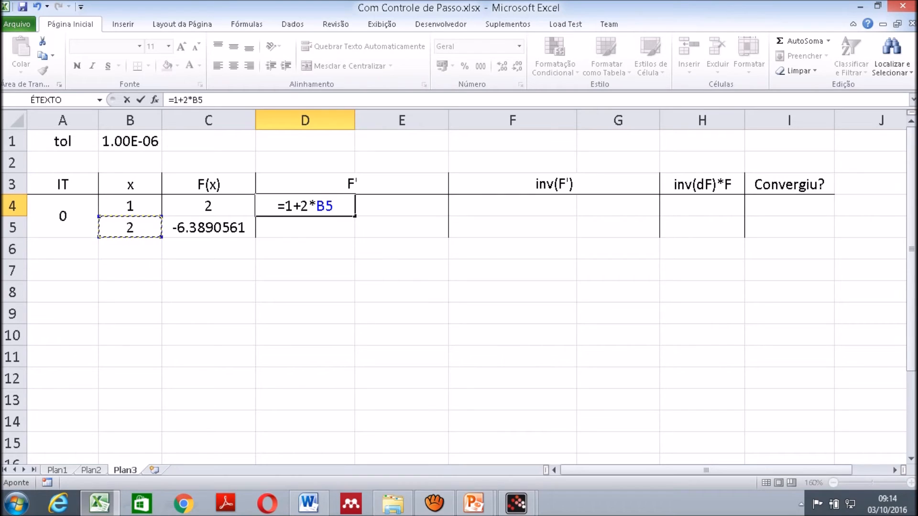
pyautogui.press('Return')
# Enter the derivative formula =2*B4 in E4 of the F' matrix.
pyautogui.press('Right')
pyautogui.press('Up')
pyautogui.write('=2*')
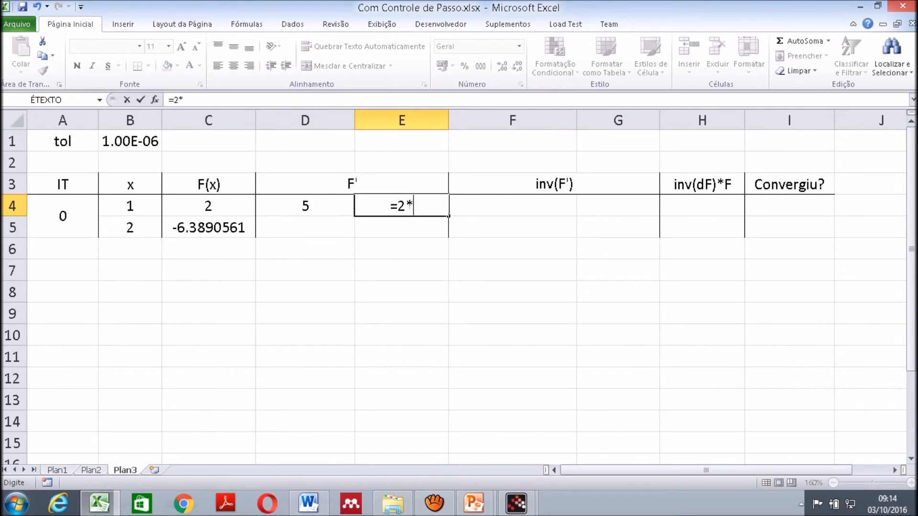
pyautogui.press('Left')
pyautogui.press('Return')
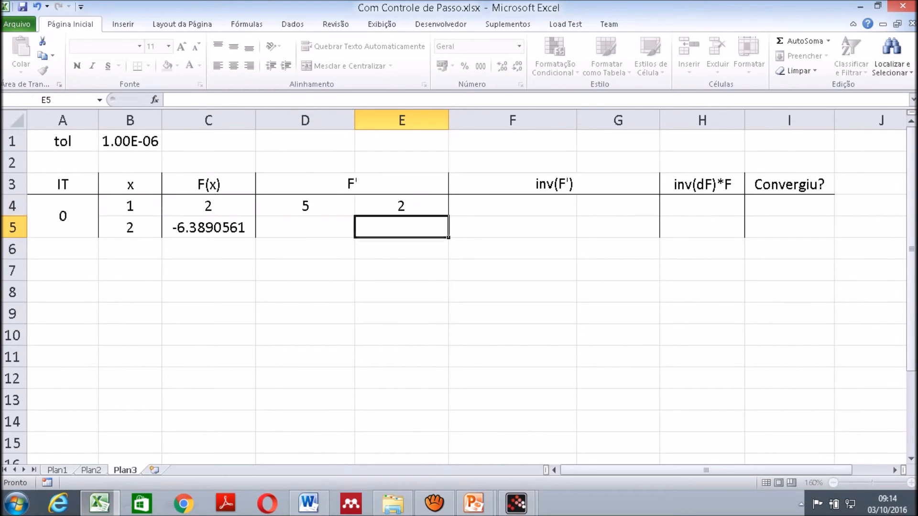
# Enter the derivative formula =1-B5*exp(B4*B5) in D5 of the F' matrix.
pyautogui.press('Left')
pyautogui.press('Down')
pyautogui.press('Up')
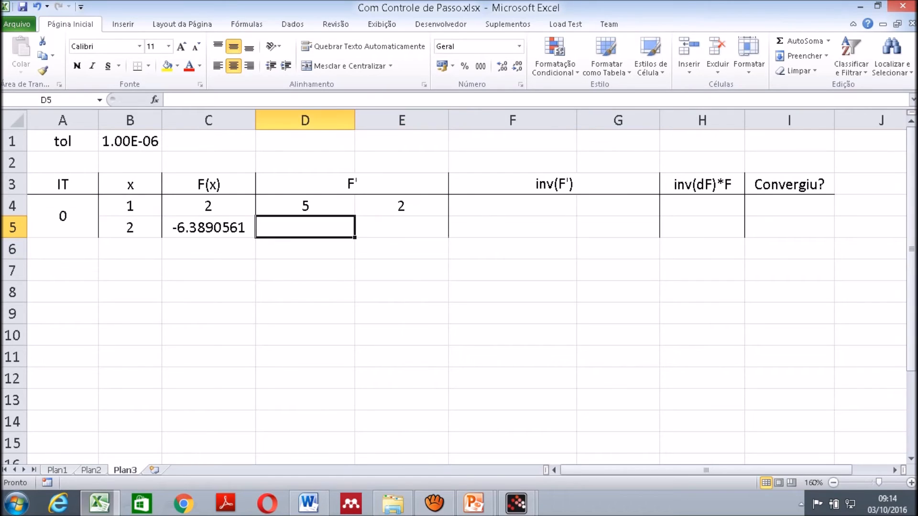
pyautogui.write('=')
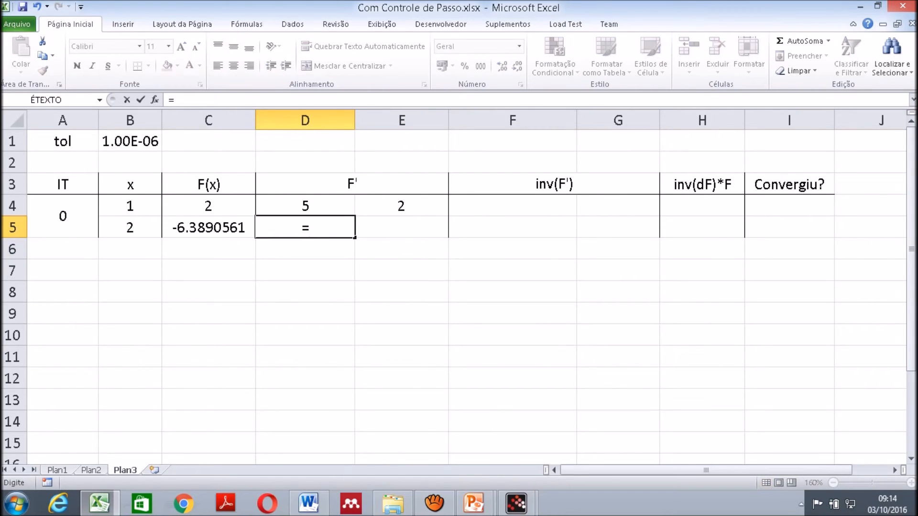
pyautogui.write('1-')
pyautogui.press('Left')
pyautogui.press('Left')
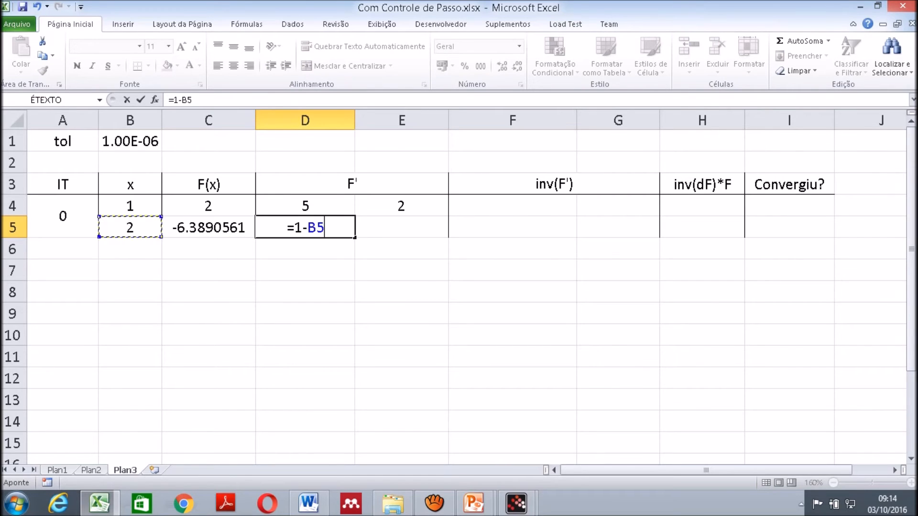
pyautogui.write('*exp(')
pyautogui.press('Left')
pyautogui.press('Left')
pyautogui.press('Up')
pyautogui.write('*')
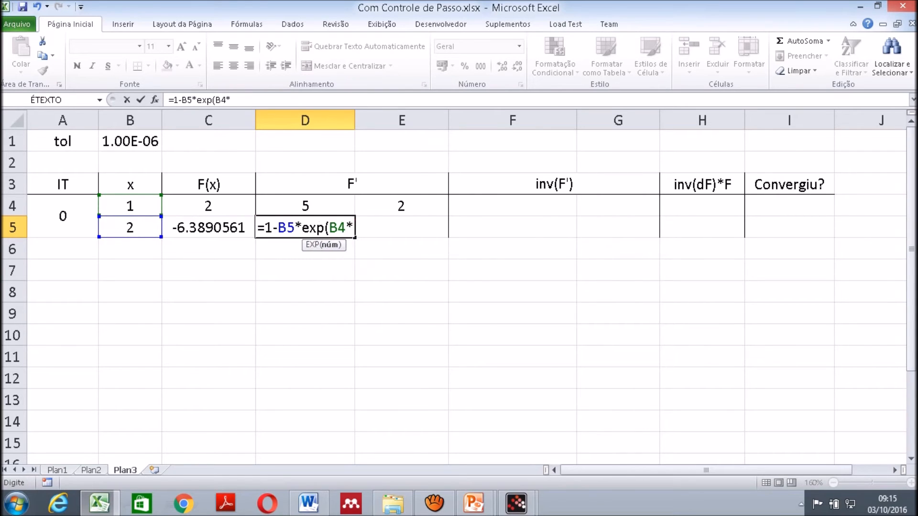
pyautogui.press('Left')
pyautogui.press('Left')
pyautogui.write(')')
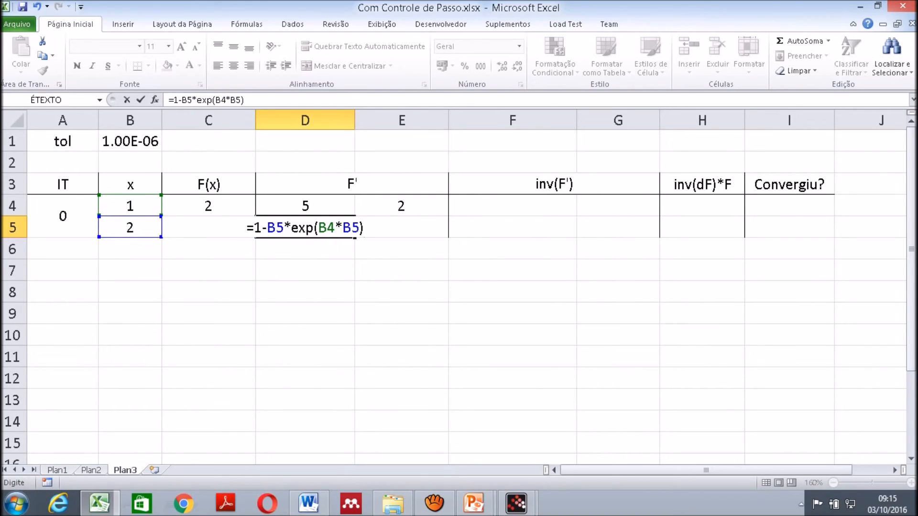
pyautogui.press('Return')
# Complete the F' matrix with the formula =-B4*exp(B4*B5) in E5.
pyautogui.press('Up')
pyautogui.press('Right')
pyautogui.press('Up')
pyautogui.press('Down')
pyautogui.write('=')
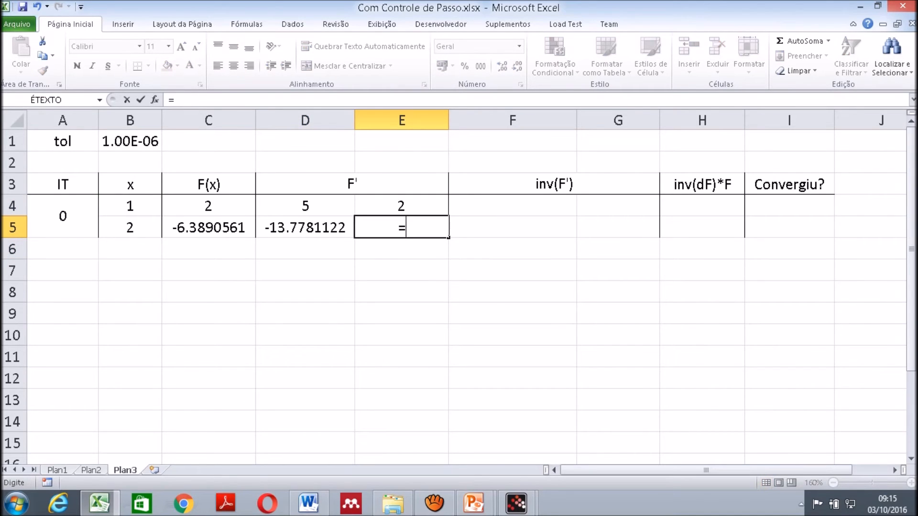
pyautogui.write('-')
pyautogui.press('Left')
pyautogui.press('Left')
pyautogui.press('Left')
pyautogui.press('Up')
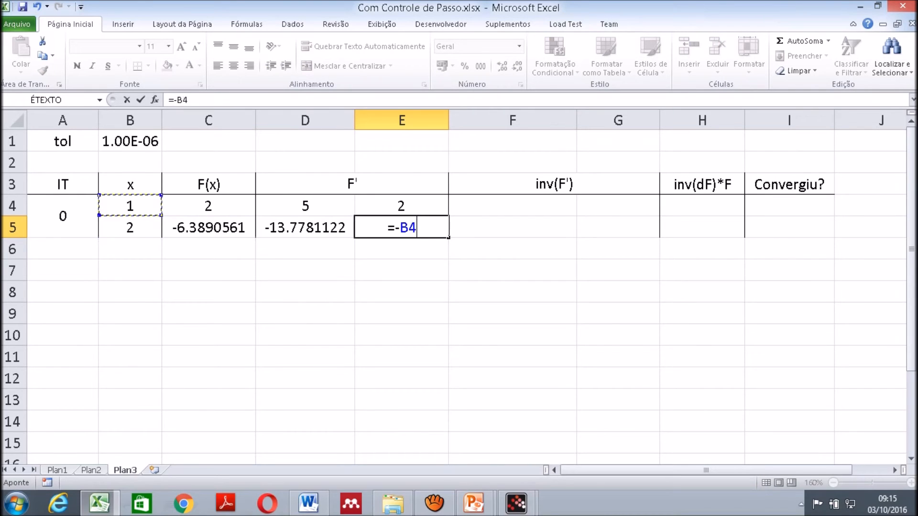
pyautogui.write('*exp(')
pyautogui.press('Left')
pyautogui.press('Left')
pyautogui.press('Left')
pyautogui.press('Up')
pyautogui.write('*')
pyautogui.press('Left')
pyautogui.press('Left')
pyautogui.press('Left')
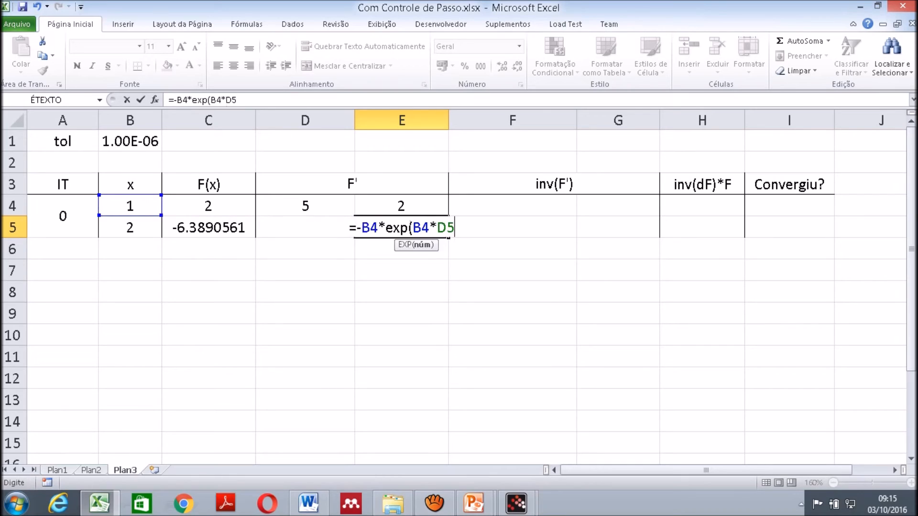
pyautogui.write(')')
pyautogui.press('Return')
# Examine the four derivative formulas in D4:E5 of the F' matrix.
pyautogui.press('Up')
pyautogui.press('Left')
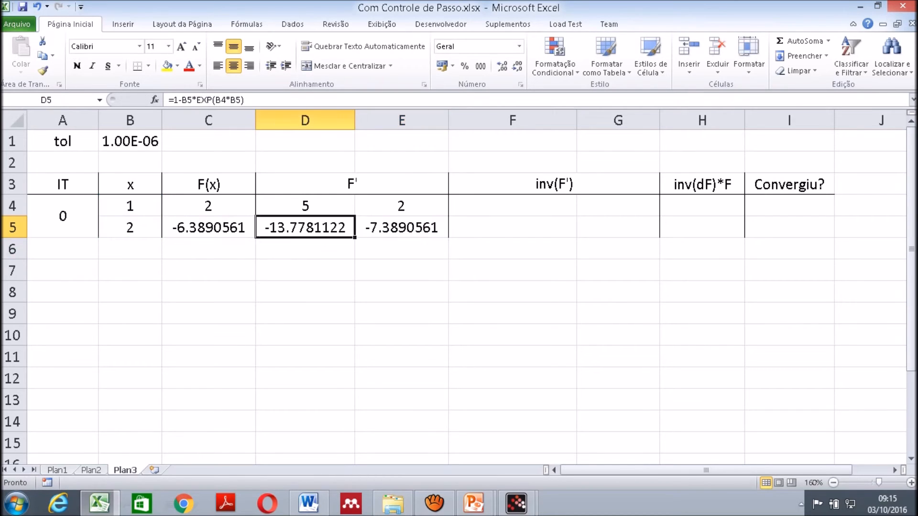
pyautogui.press('Right')
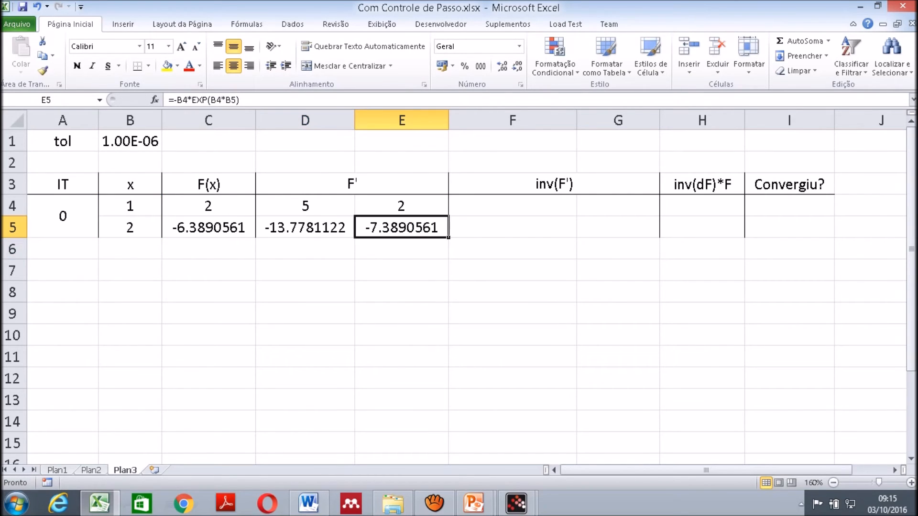
pyautogui.press('Right')
pyautogui.press('Up')
pyautogui.press('Left')
pyautogui.press('Left')
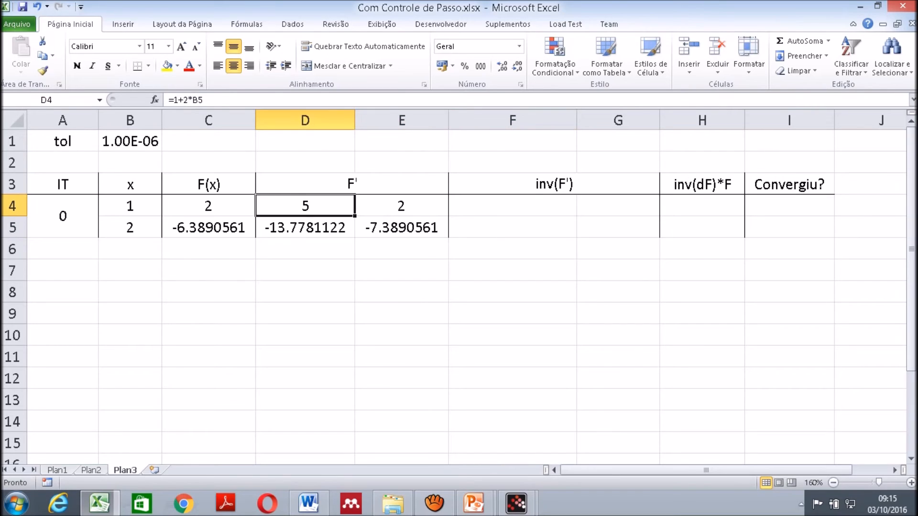
pyautogui.press('F2')
pyautogui.press('Escape')
pyautogui.press('Right')
pyautogui.press('F2')
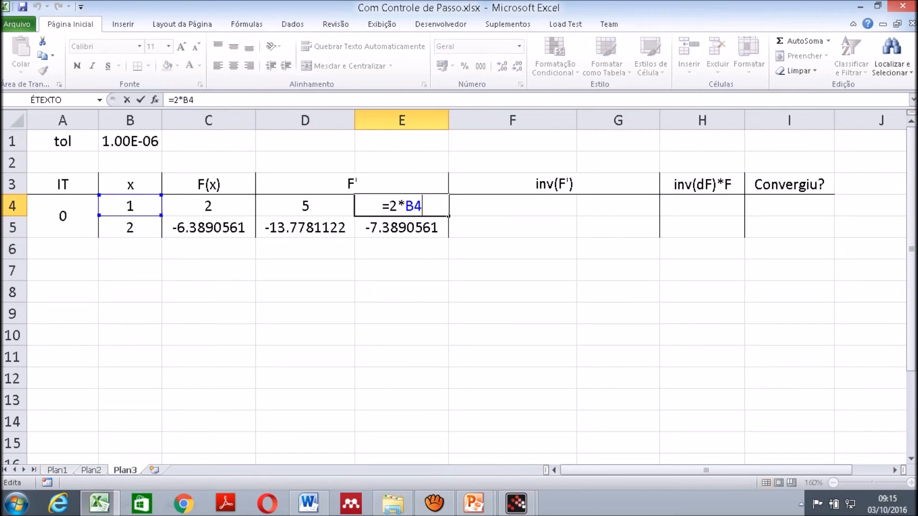
pyautogui.press('Return')
pyautogui.press('Left')
pyautogui.press('F2')
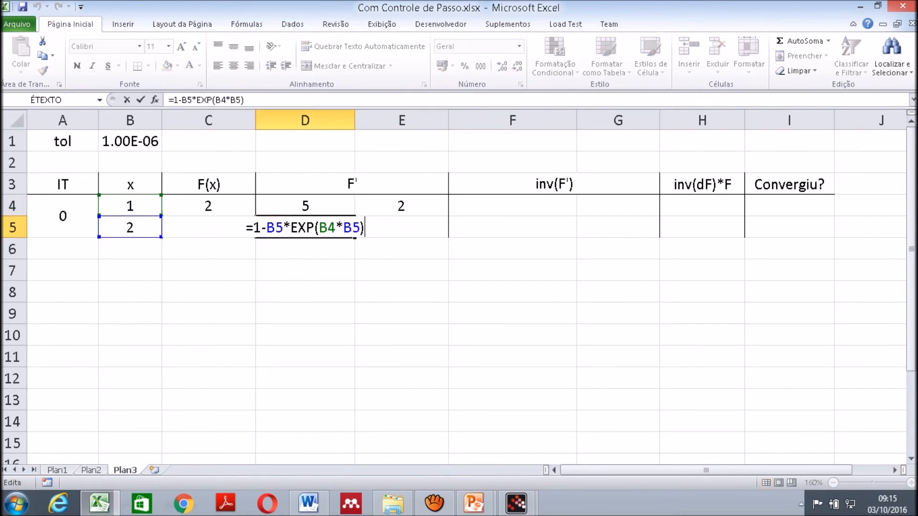
pyautogui.press('Escape')
pyautogui.press('Right')
pyautogui.press('F2')
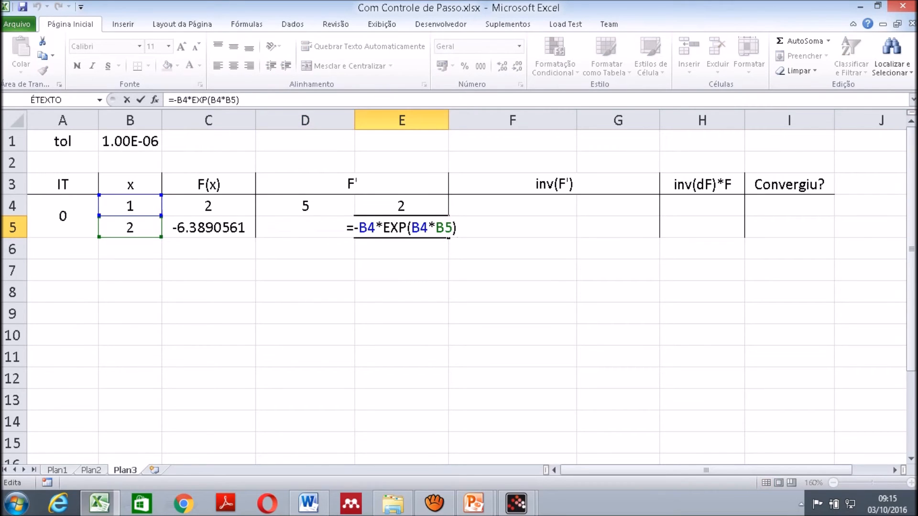
pyautogui.press('Escape')
# Fill F4:G5 under inv(F') with the array formula =MATRIZ.INVERSO(D4:E5).
pyautogui.press('Right')
pyautogui.press('Up')
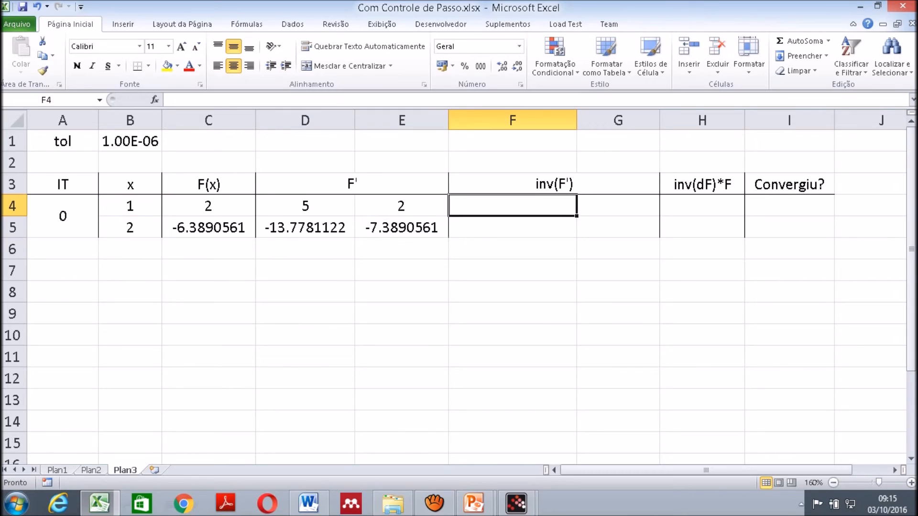
pyautogui.hotkey('shift', 'Down')
pyautogui.hotkey('shift', 'Right')
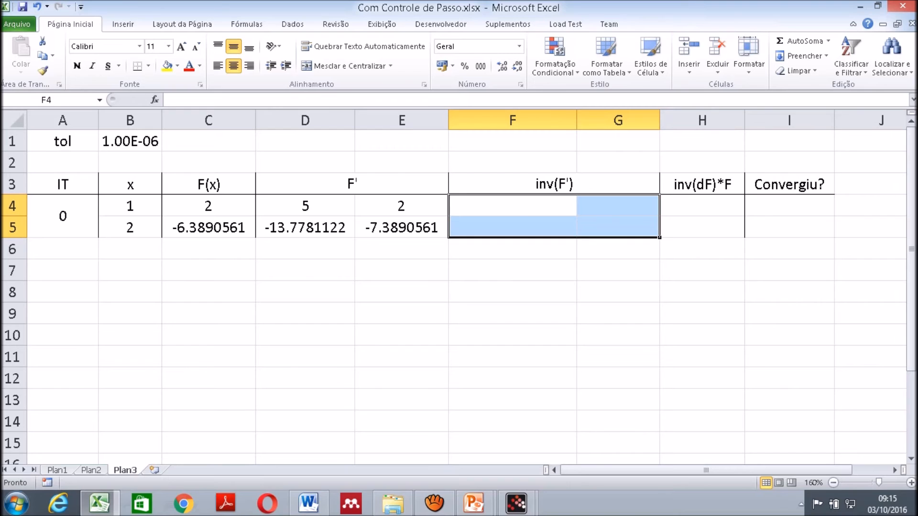
pyautogui.write('=')
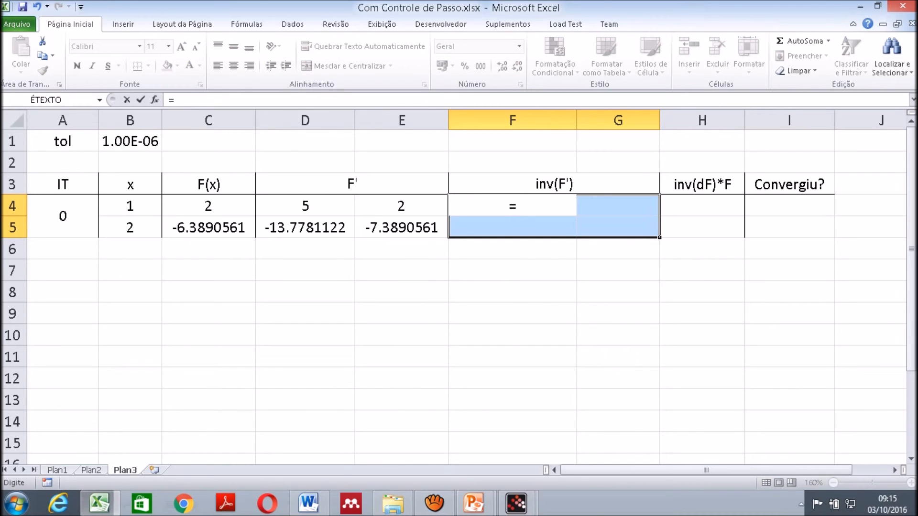
pyautogui.write('matriz')
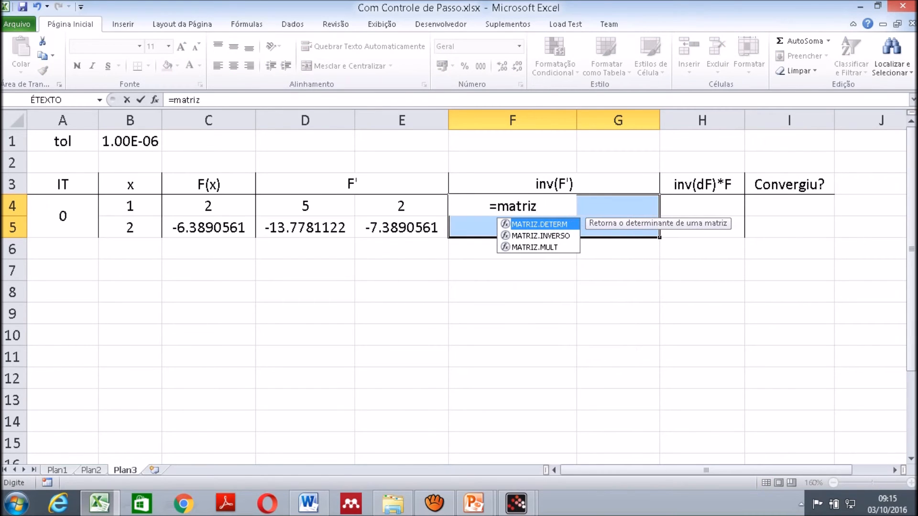
pyautogui.press('Down')
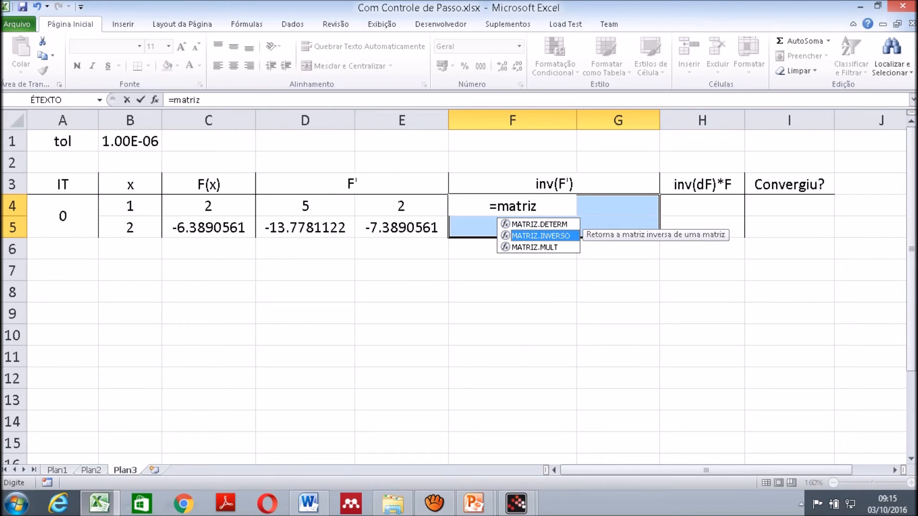
pyautogui.press('Tab')
pyautogui.moveTo(304, 206); pyautogui.dragTo(444, 235)
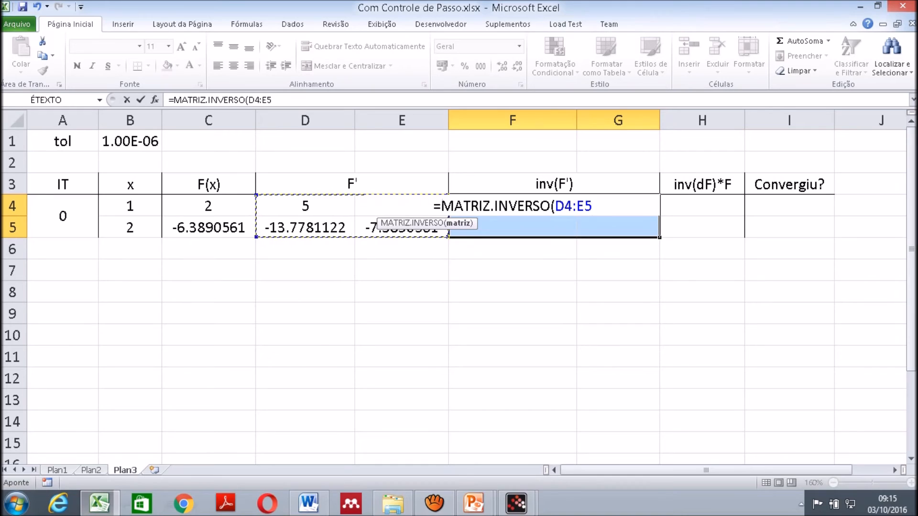
pyautogui.write(')')
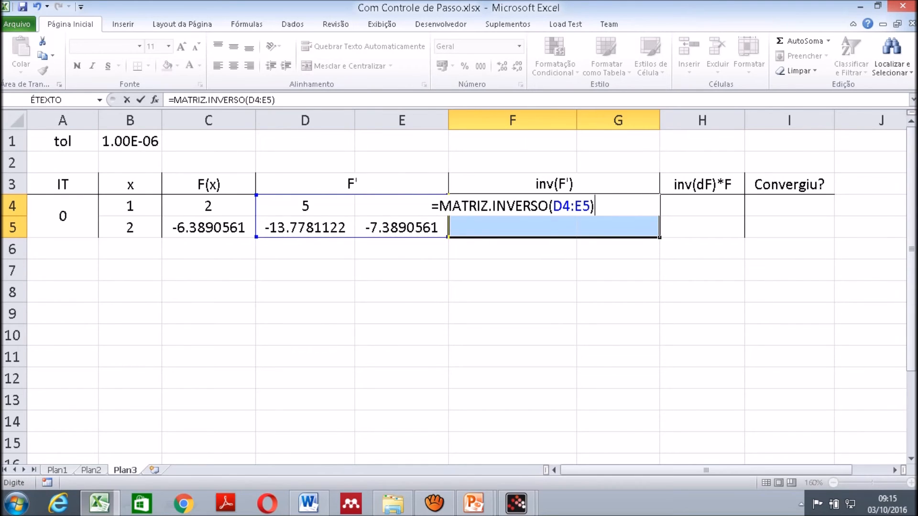
pyautogui.hotkey('ctrl', 'shift', 'Return')
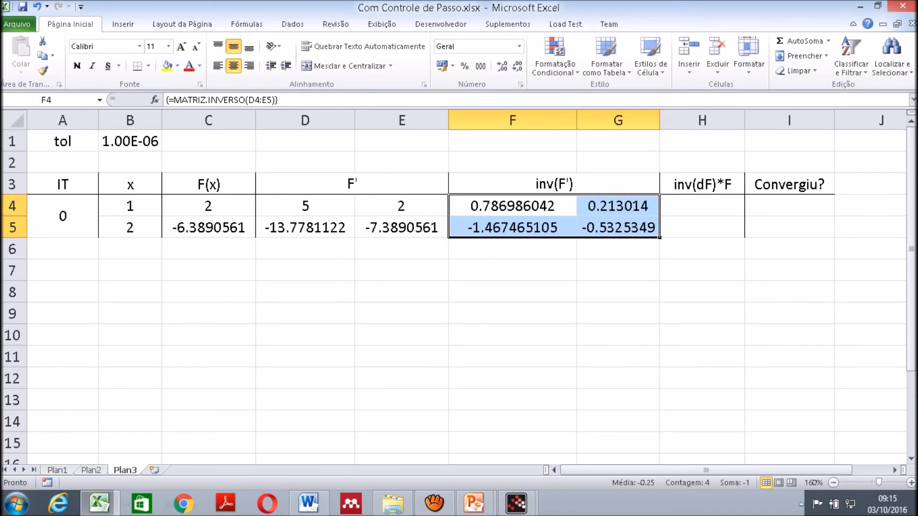
pyautogui.click(513, 206)
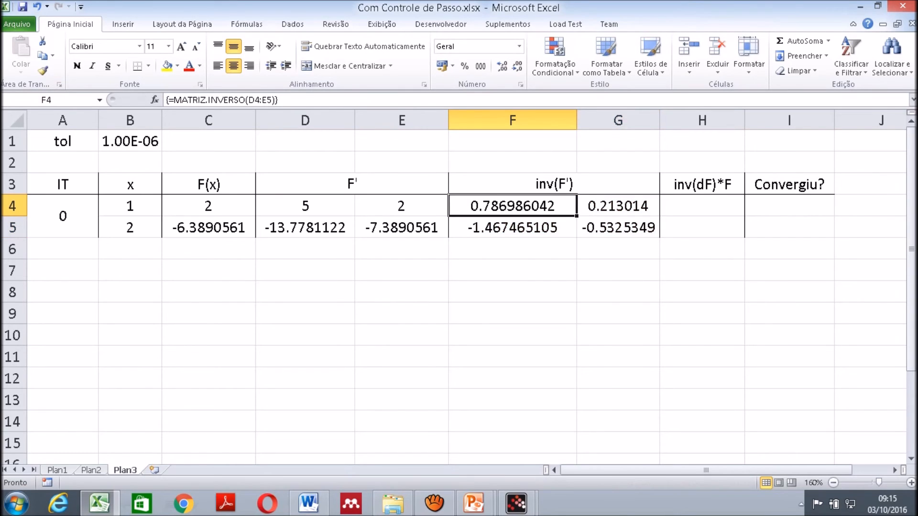
pyautogui.click(305, 206)
pyautogui.click(352, 184)
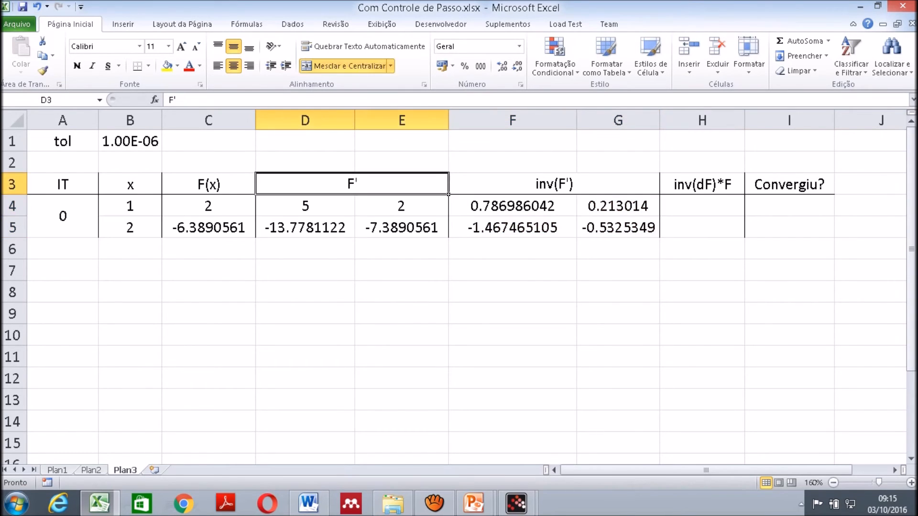
# Fill H4:H5 under inv(dF)*F with the array formula =MATRIZ.MULT(F4:G5;C4:C5).
pyautogui.click(701, 206)
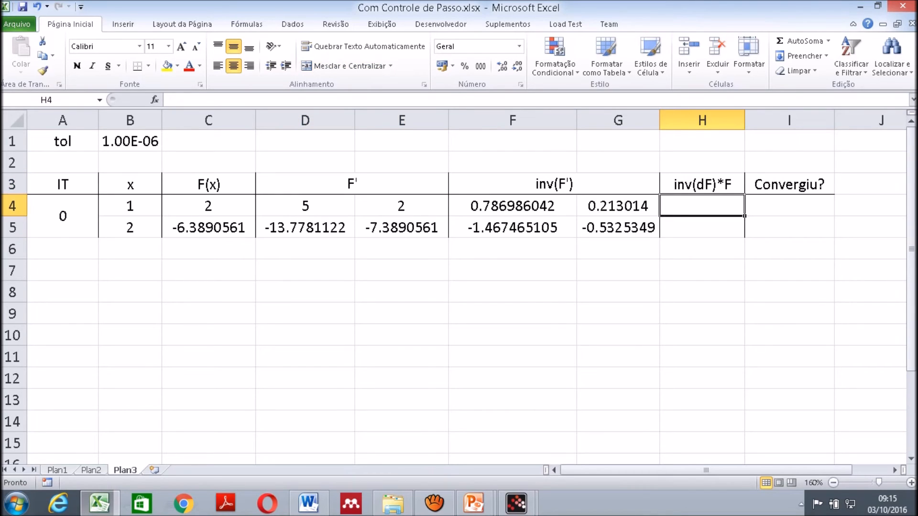
pyautogui.hotkey('shift', 'Down')
pyautogui.doubleClick(702, 206)
pyautogui.press('Return')
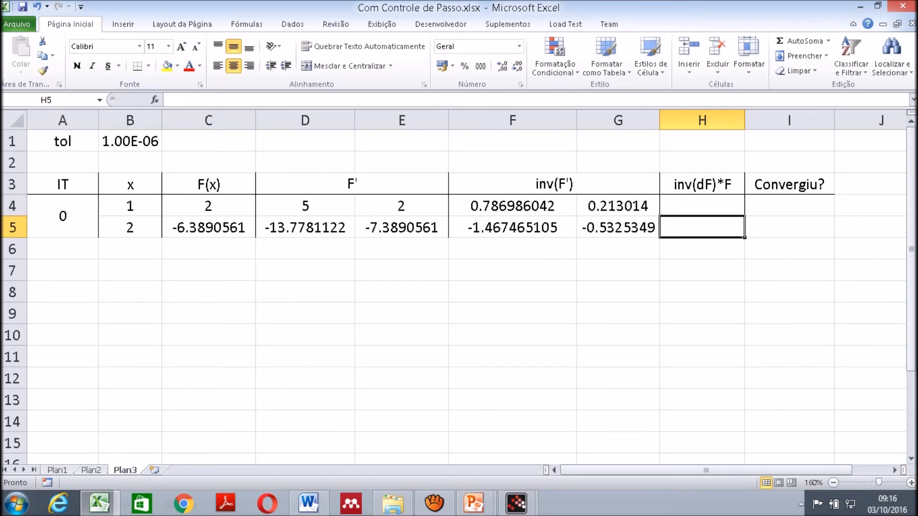
pyautogui.press('Up')
pyautogui.hotkey('shift', 'Down')
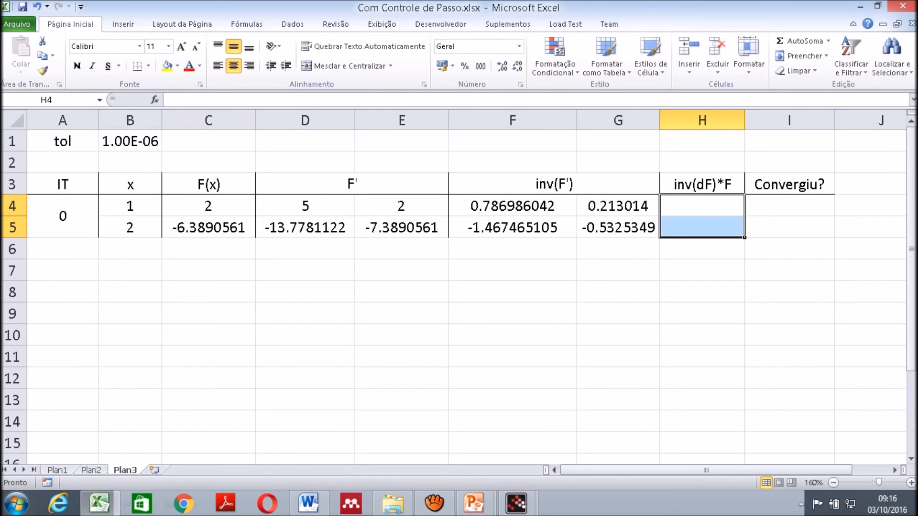
pyautogui.write('=')
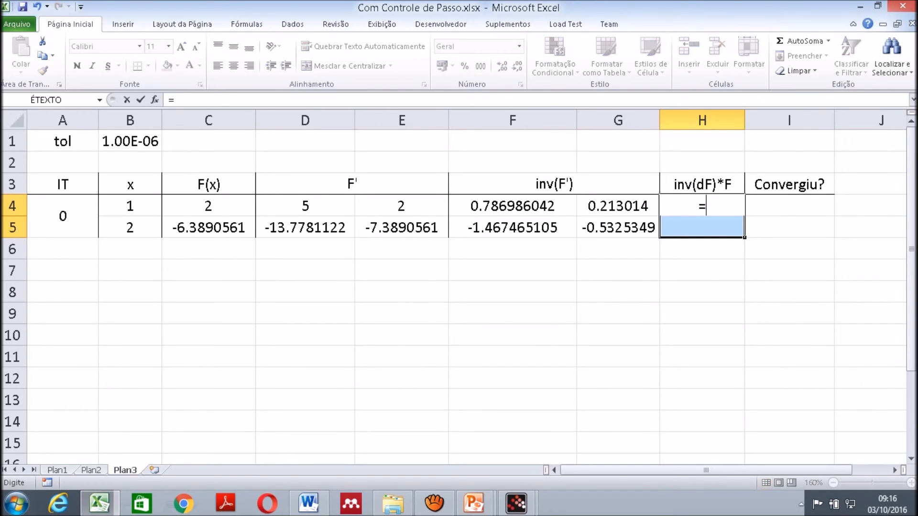
pyautogui.write('matri')
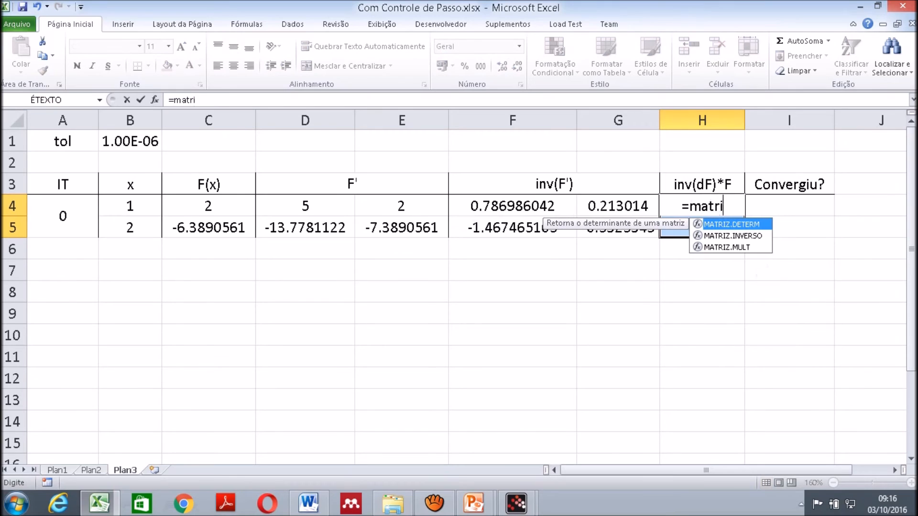
pyautogui.write('z.mult(')
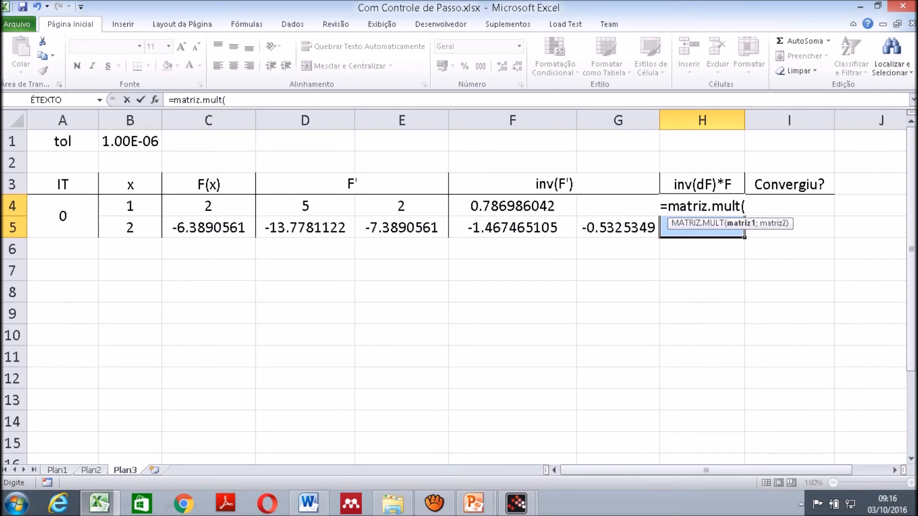
pyautogui.click(463, 203)
pyautogui.moveTo(463, 204); pyautogui.dragTo(616, 227)
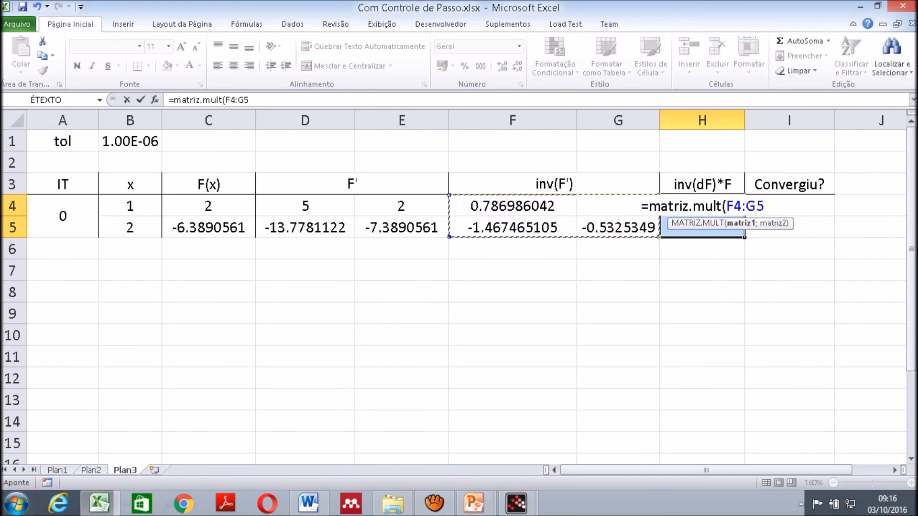
pyautogui.write(';')
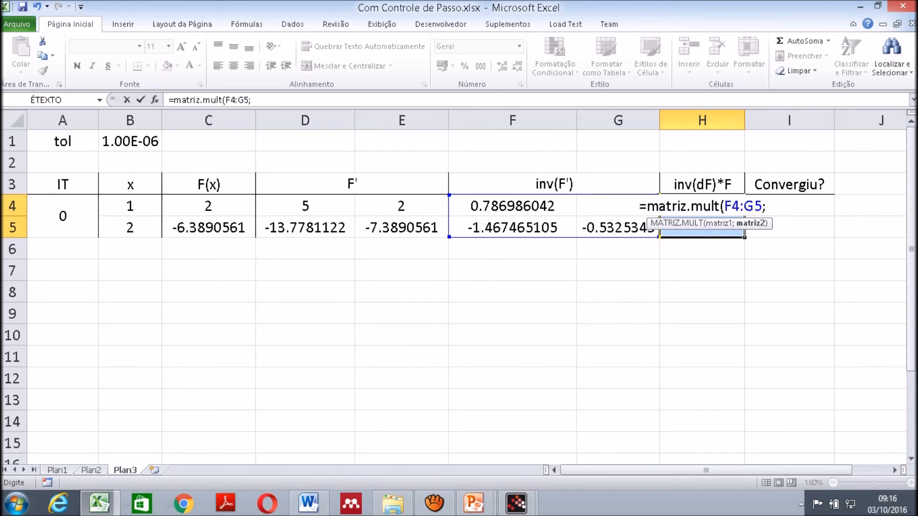
pyautogui.moveTo(208, 205); pyautogui.dragTo(208, 229)
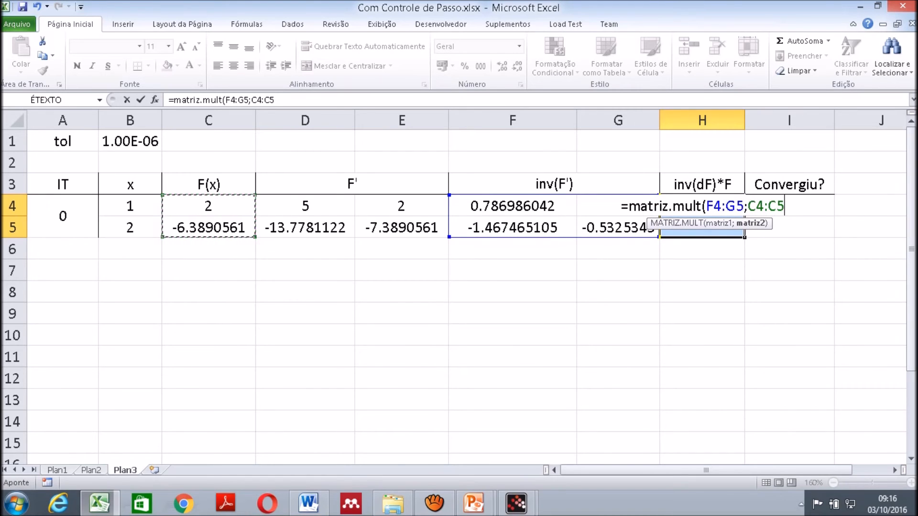
pyautogui.write(')')
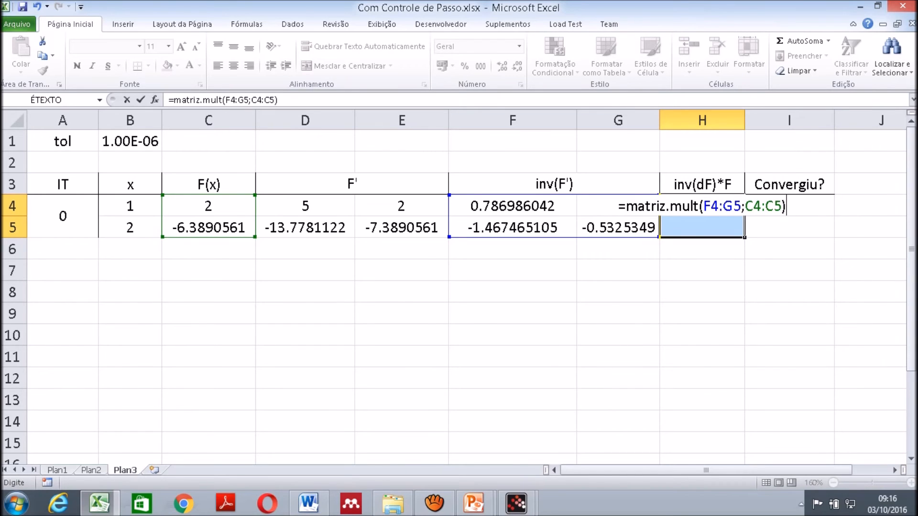
pyautogui.hotkey('ctrl', 'shift', 'Return')
# Merge and center cells I4:I5 under the Convergiu? heading.
pyautogui.press('Right')
pyautogui.press('Up')
pyautogui.press('Down')
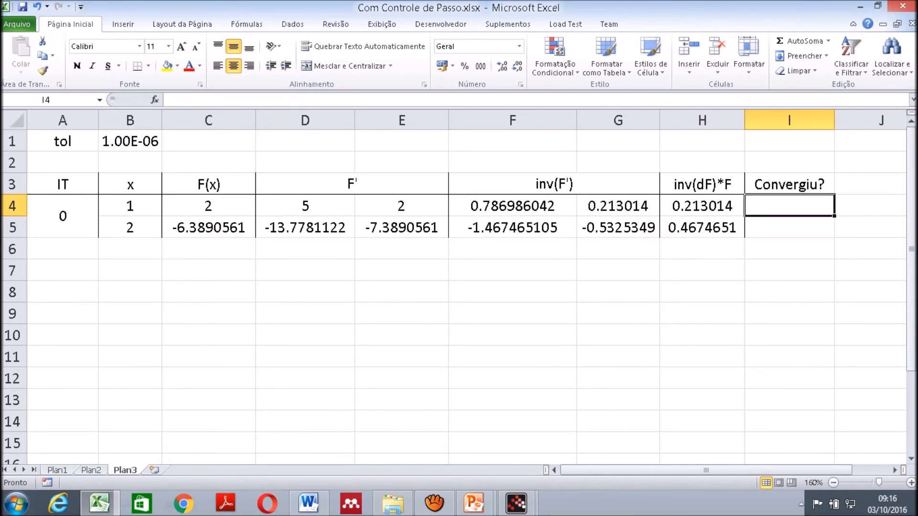
pyautogui.hotkey('shift', 'Down')
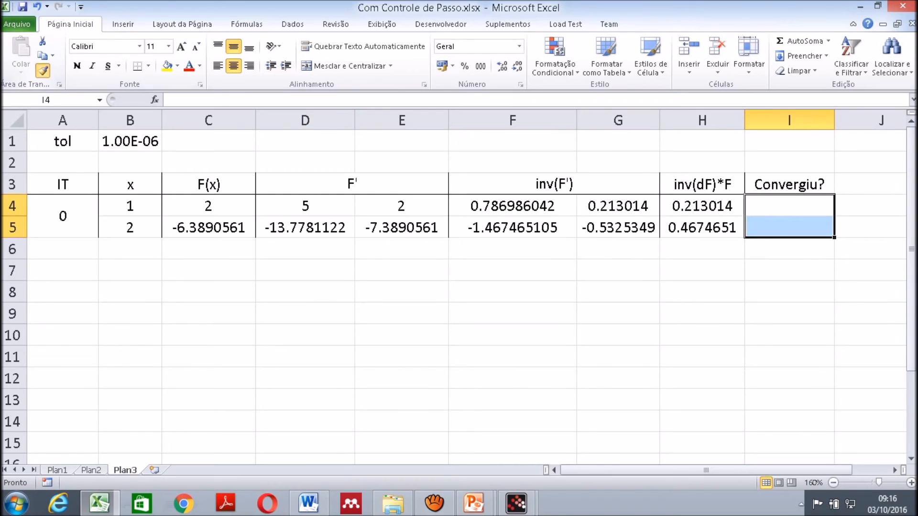
pyautogui.click(43, 71)
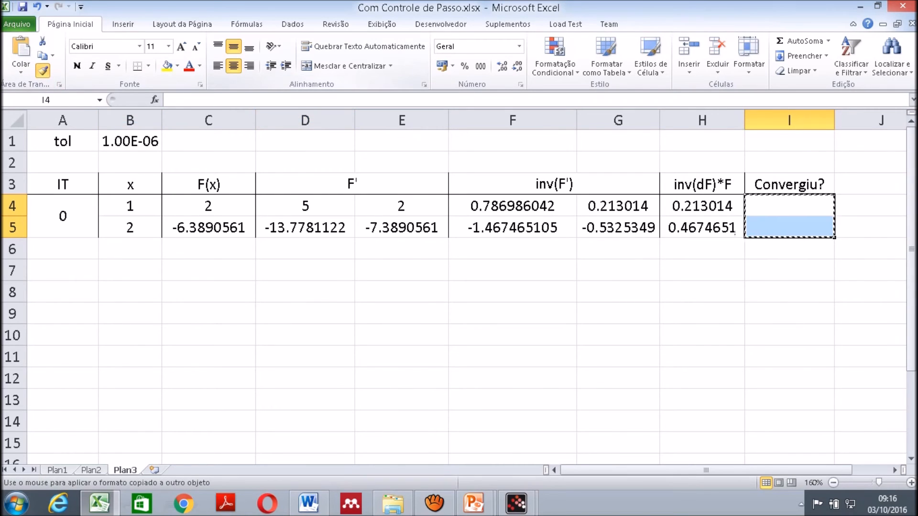
pyautogui.write("'")
pyautogui.press('Escape')
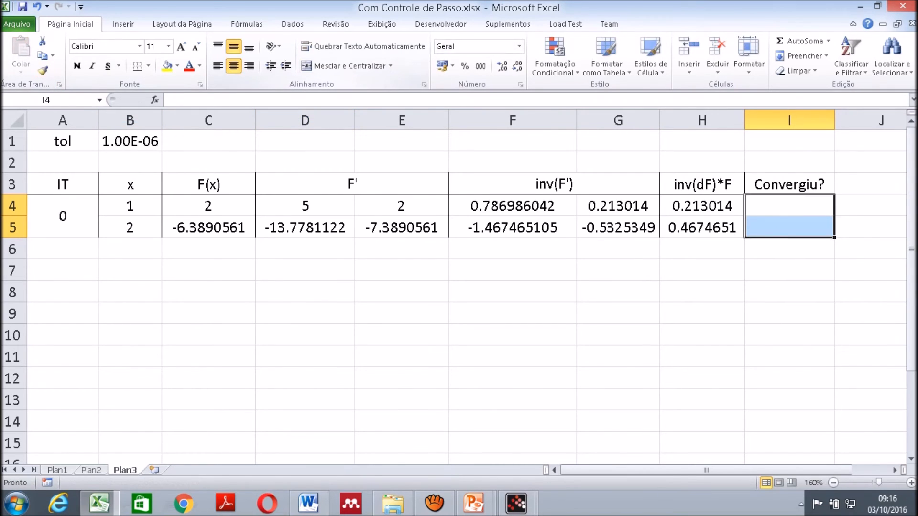
pyautogui.click(349, 66)
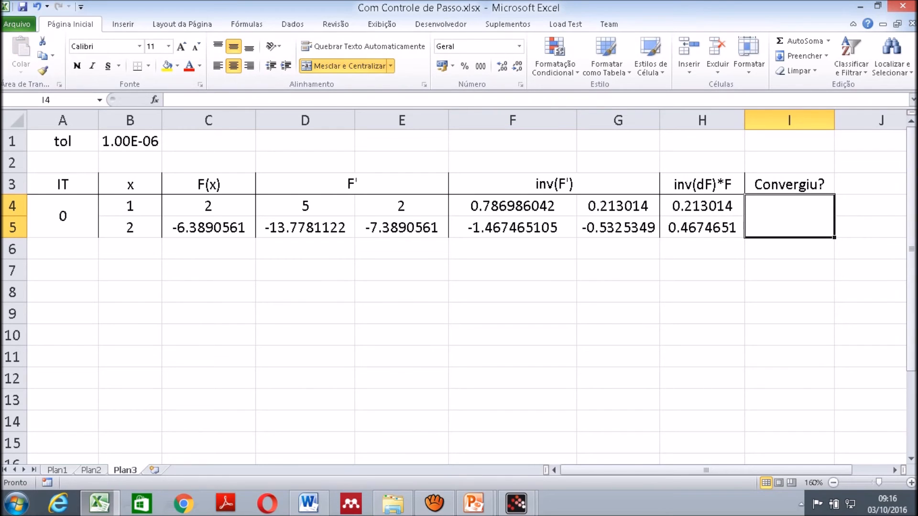
# Enter the convergence test =SE(MÁXIMO(ABS(C4:C5))<B1;"Sim";"Não") in the merged cell I4 under Convergiu?
pyautogui.write('=se')
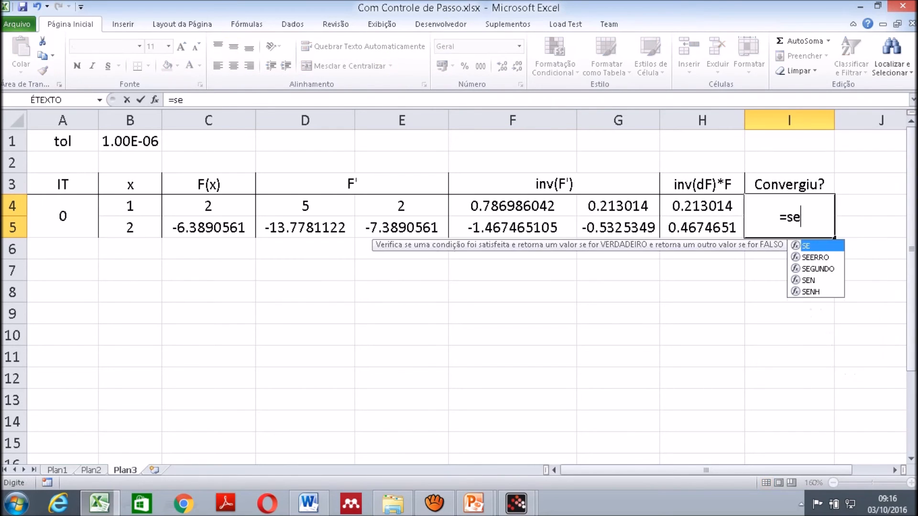
pyautogui.write('(máximo(')
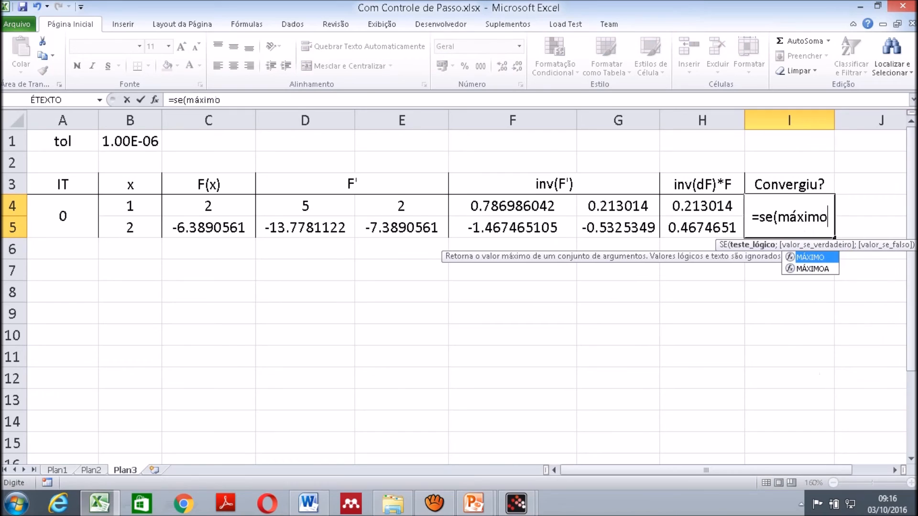
pyautogui.press('Left')
pyautogui.press('Left')
pyautogui.press('Left')
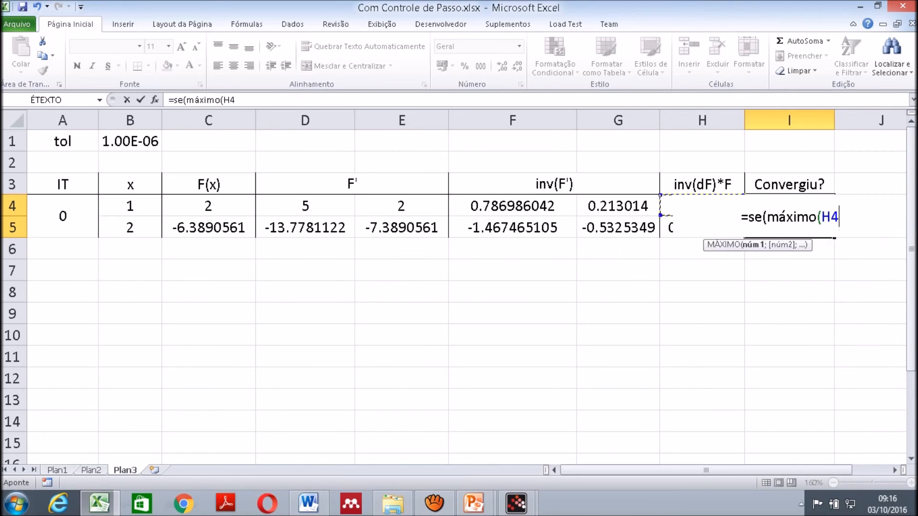
pyautogui.press('BackSpace')
pyautogui.press('BackSpace')
pyautogui.write('abs(')
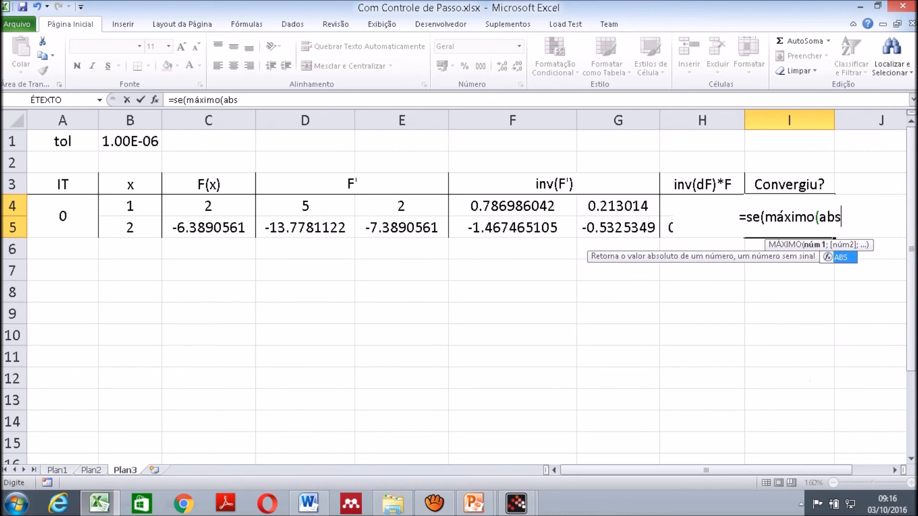
pyautogui.press('Left')
pyautogui.press('Left')
pyautogui.press('Left')
pyautogui.press('Left')
pyautogui.press('Left')
pyautogui.press('Left')
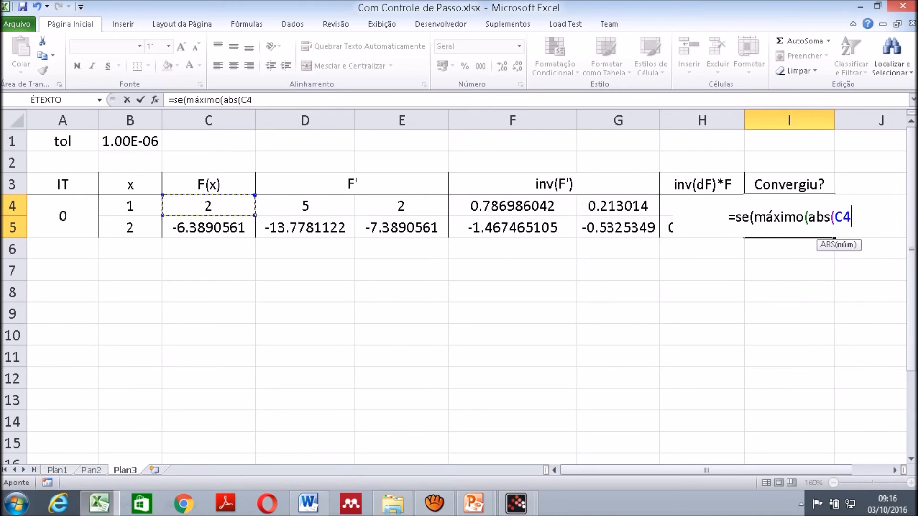
pyautogui.hotkey('shift', 'Down')
pyautogui.write(')')
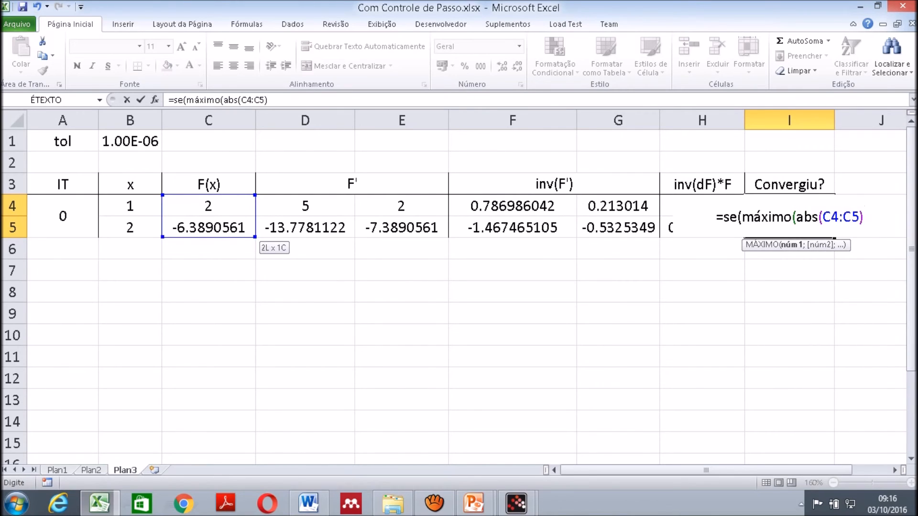
pyautogui.write(')<')
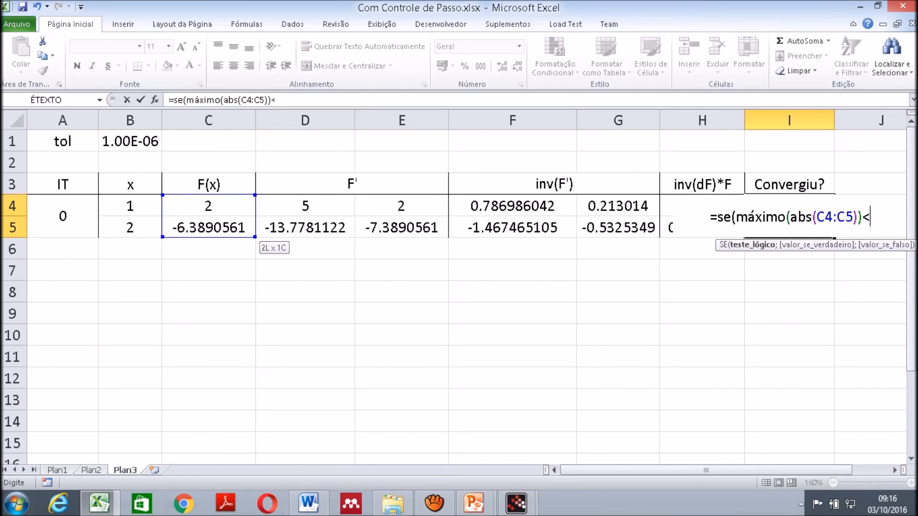
pyautogui.write('B1;"Sim";"')
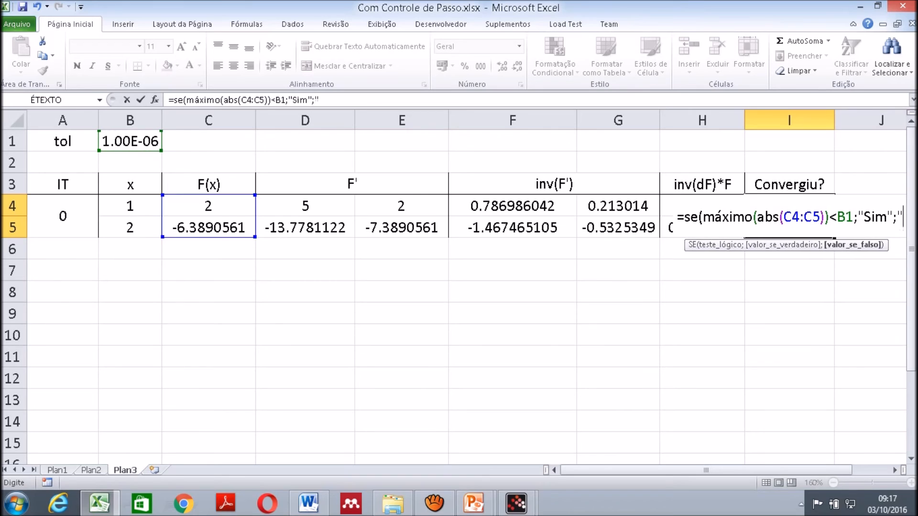
pyautogui.write('Não"')
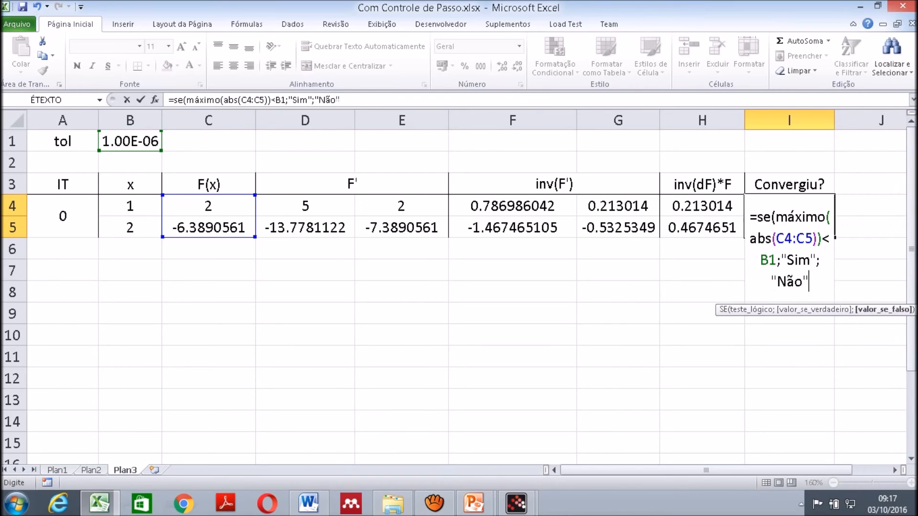
pyautogui.write(')')
pyautogui.press('Return')
pyautogui.press('Up')
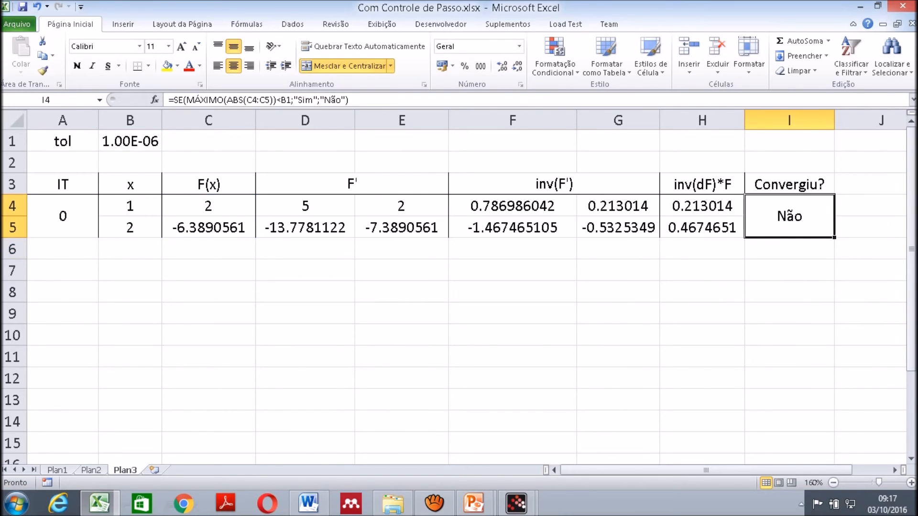
# Add a bottom border beneath the iteration 0 block A4:I5.
pyautogui.moveTo(62, 216); pyautogui.dragTo(789, 216)
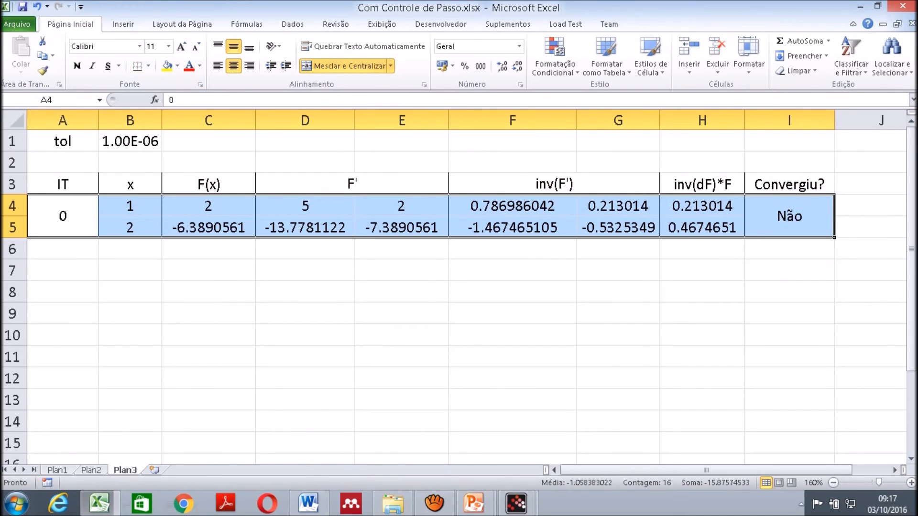
pyautogui.click(701, 227)
pyautogui.click(700, 207)
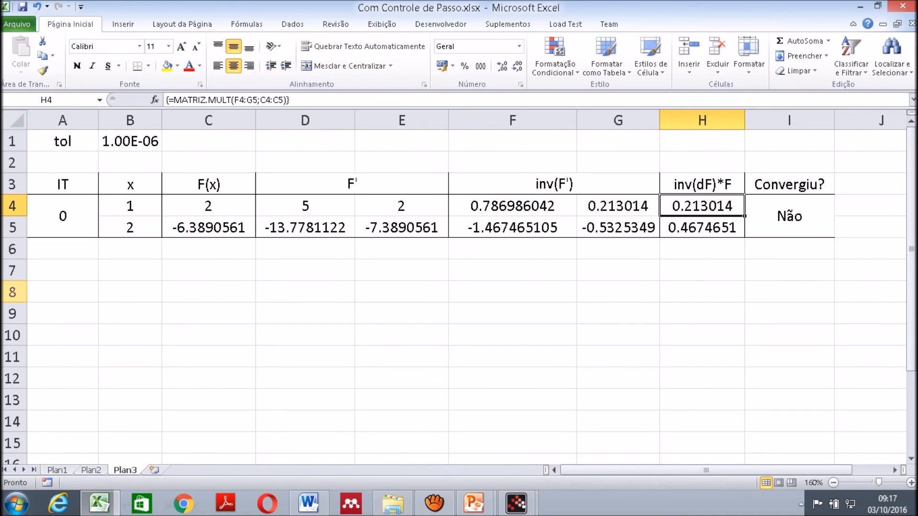
# Extend the merged IT cell A4 down to A6:A7 and enter =A4+1 there.
pyautogui.click(63, 249)
pyautogui.click(62, 216)
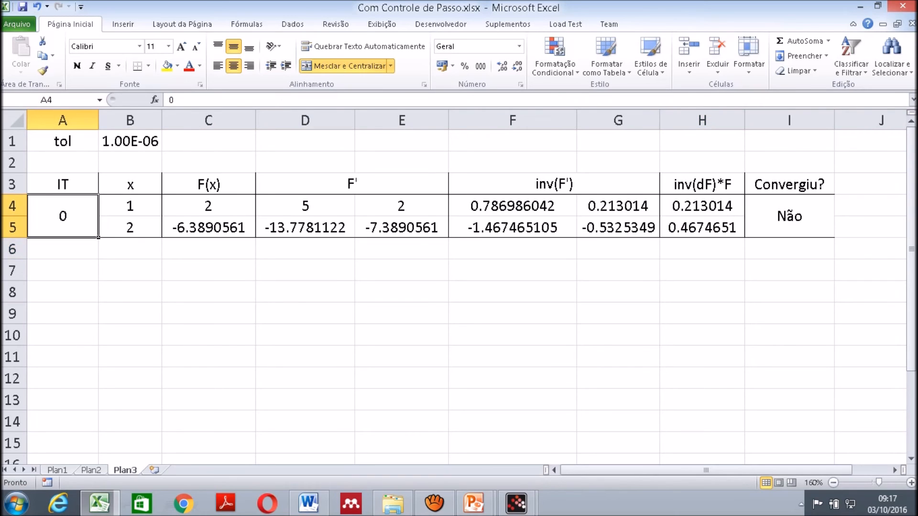
pyautogui.moveTo(98, 237); pyautogui.dragTo(98, 280)
pyautogui.write('=A4+1')
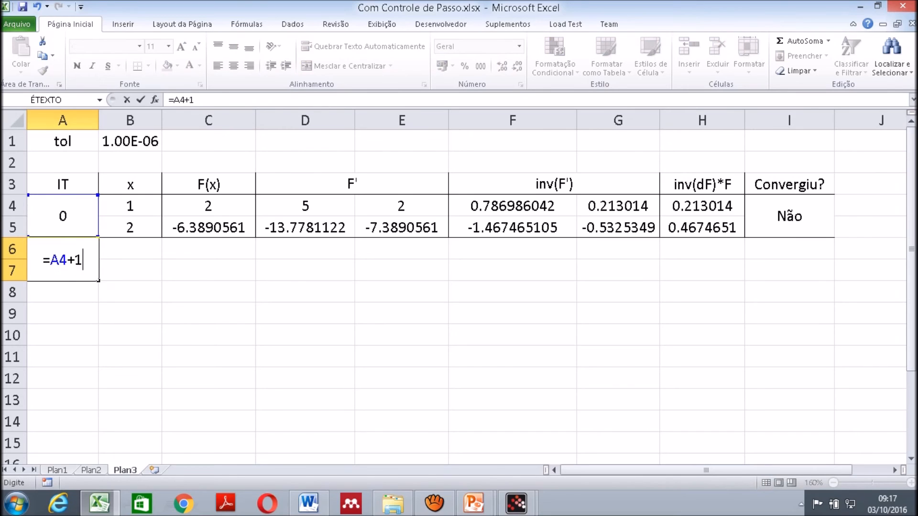
pyautogui.press('Return')
pyautogui.click(63, 260)
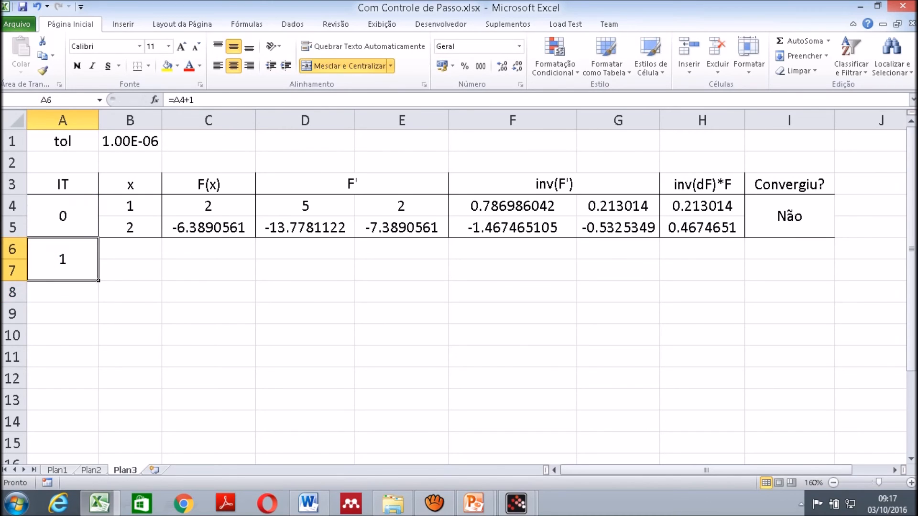
# Enter the updated x values for iteration 1: =B4-H4 in B6 and =B5-H5 in B7.
pyautogui.moveTo(130, 206); pyautogui.dragTo(130, 228)
pyautogui.click(130, 249)
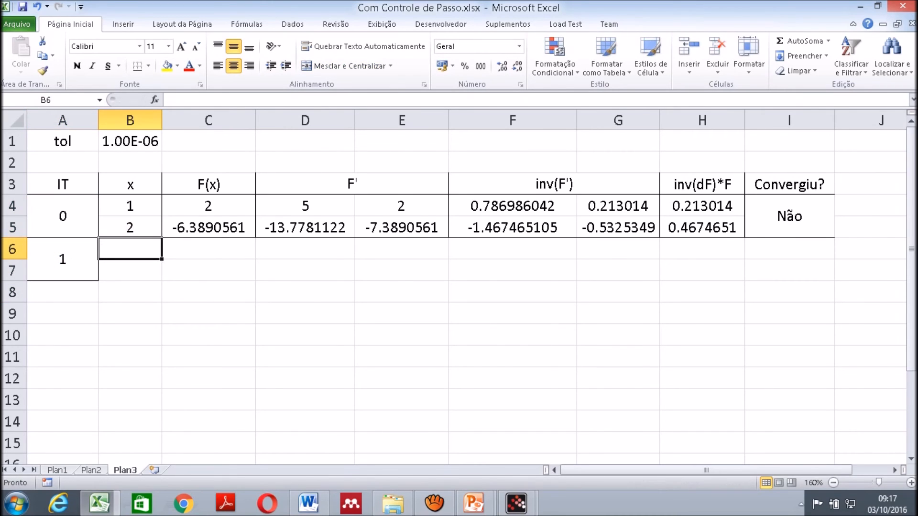
pyautogui.write('=')
pyautogui.click(130, 206)
pyautogui.write('-')
pyautogui.click(701, 206)
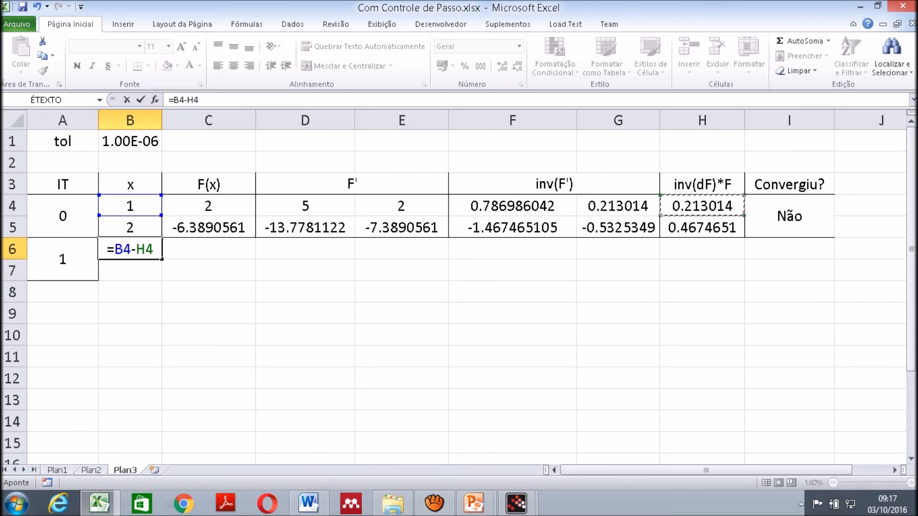
pyautogui.press('Return')
pyautogui.write('=')
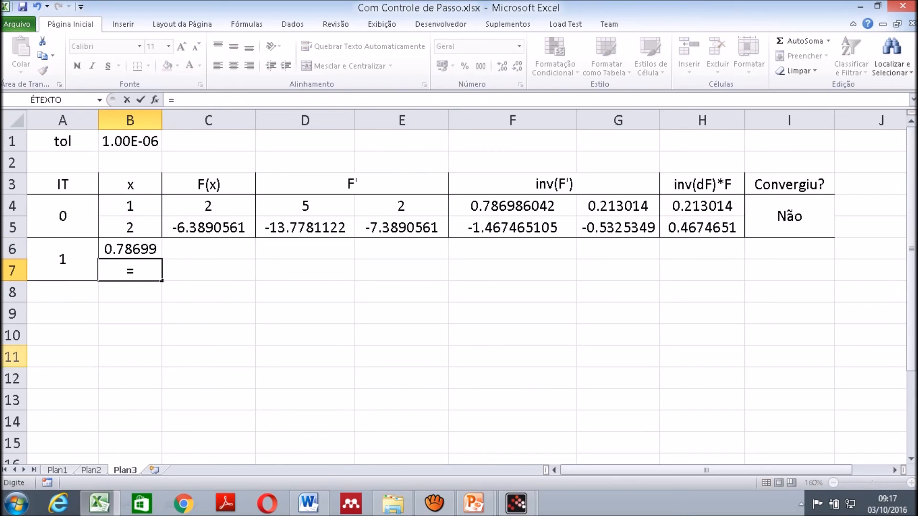
pyautogui.click(130, 227)
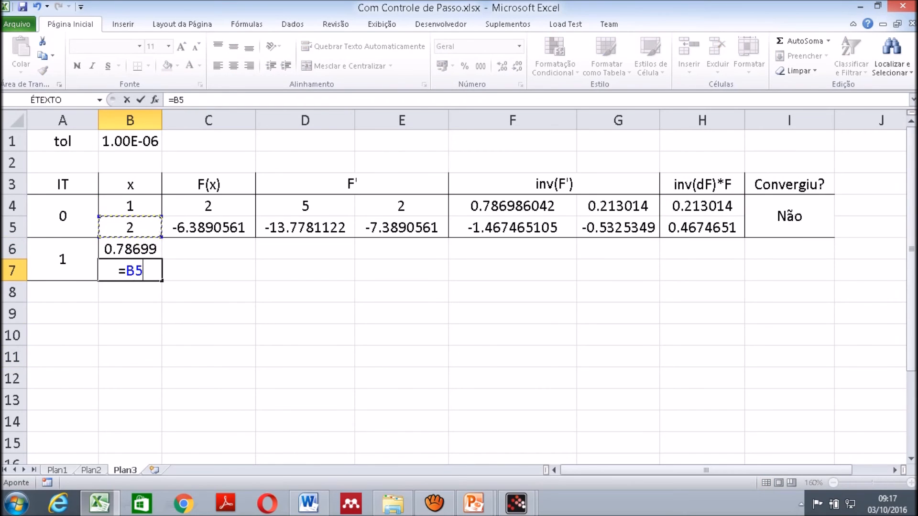
pyautogui.write('-')
pyautogui.click(702, 227)
pyautogui.press('Return')
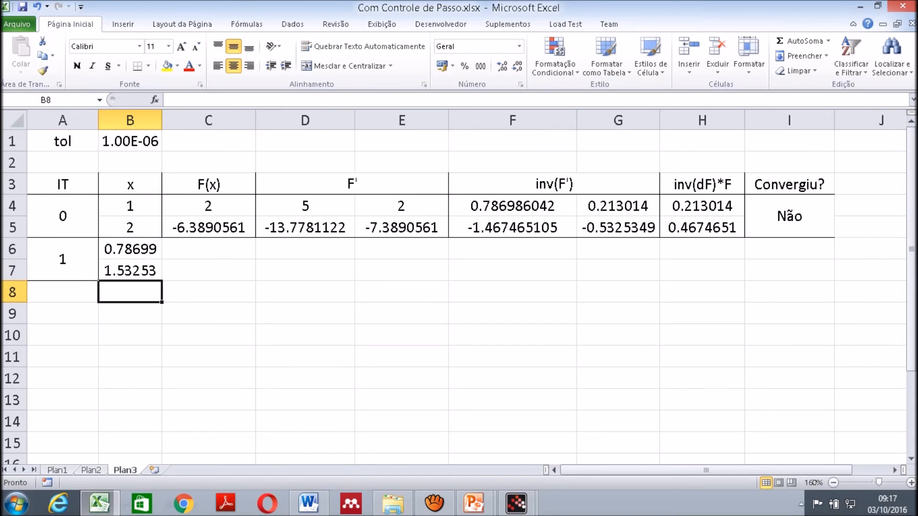
# Copy the cell border formatting of the x column onto the new x cells B6:B7.
pyautogui.click(130, 206)
pyautogui.moveTo(130, 206); pyautogui.dragTo(130, 291)
pyautogui.click(42, 71)
pyautogui.click(130, 271)
pyautogui.click(130, 292)
# Make the tolerance reference in the I4 convergence formula absolute as $B$1.
pyautogui.doubleClick(789, 217)
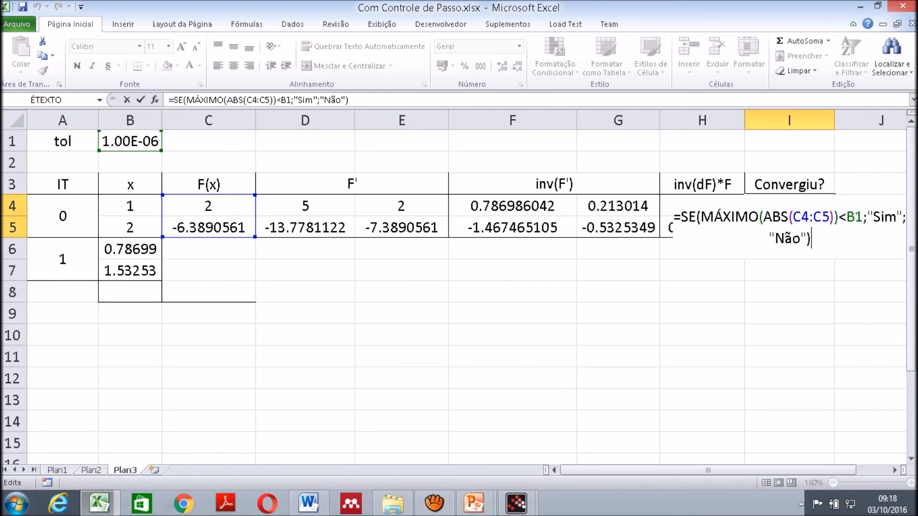
pyautogui.click(855, 217)
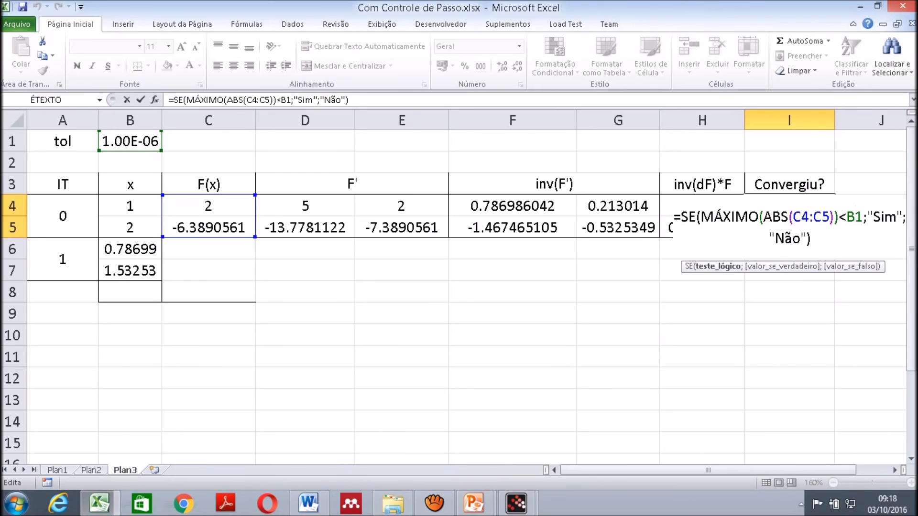
pyautogui.press('F4')
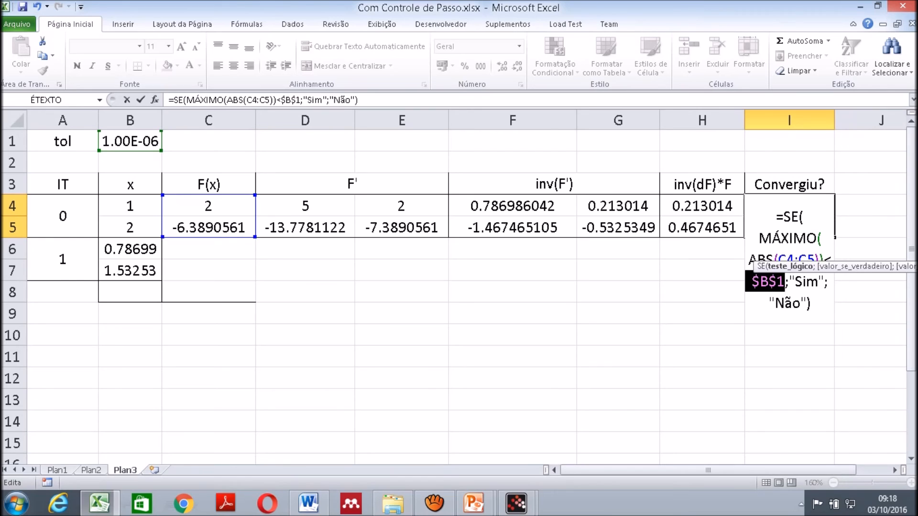
pyautogui.press('Return')
# Fill the iteration 0 formulas in C4:I5 down to C6:I7.
pyautogui.press('Left')
pyautogui.press('Left')
pyautogui.press('Left')
pyautogui.press('Left')
pyautogui.press('Left')
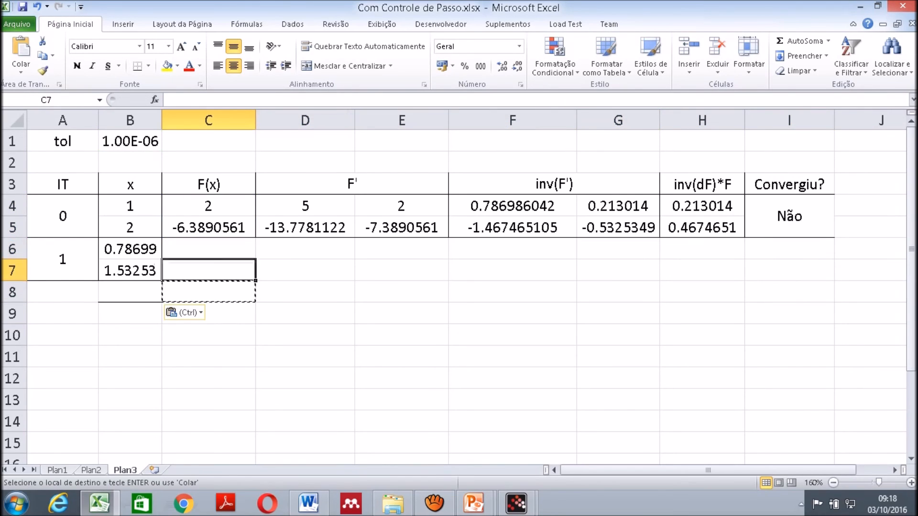
pyautogui.press('Up')
pyautogui.press('Left')
pyautogui.press('Left')
pyautogui.hotkey('shift', 'Right')
pyautogui.hotkey('shift', 'Right')
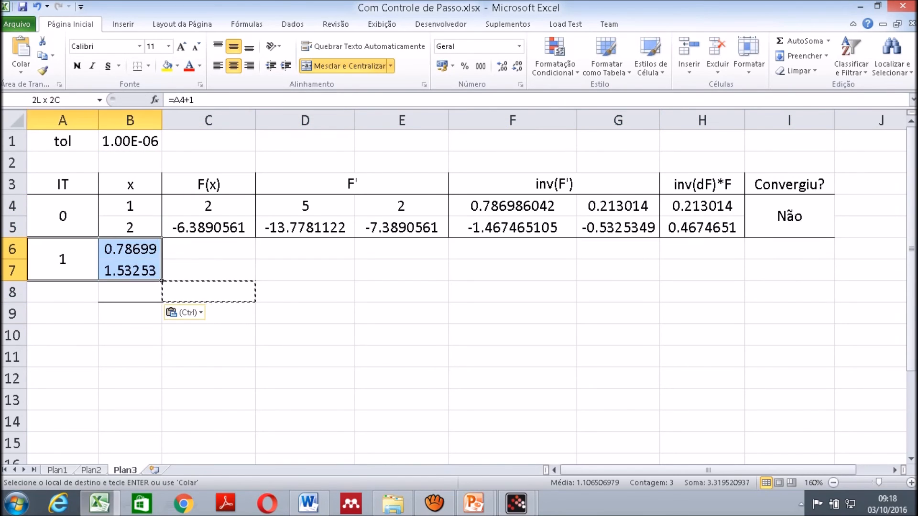
pyautogui.press('Up')
pyautogui.press('Right')
pyautogui.press('Right')
pyautogui.press('Up')
pyautogui.hotkey('shift', 'Down')
pyautogui.hotkey('shift', 'Right')
pyautogui.hotkey('shift', 'Right')
pyautogui.hotkey('shift', 'Right')
pyautogui.hotkey('shift', 'Right')
pyautogui.hotkey('shift', 'Right')
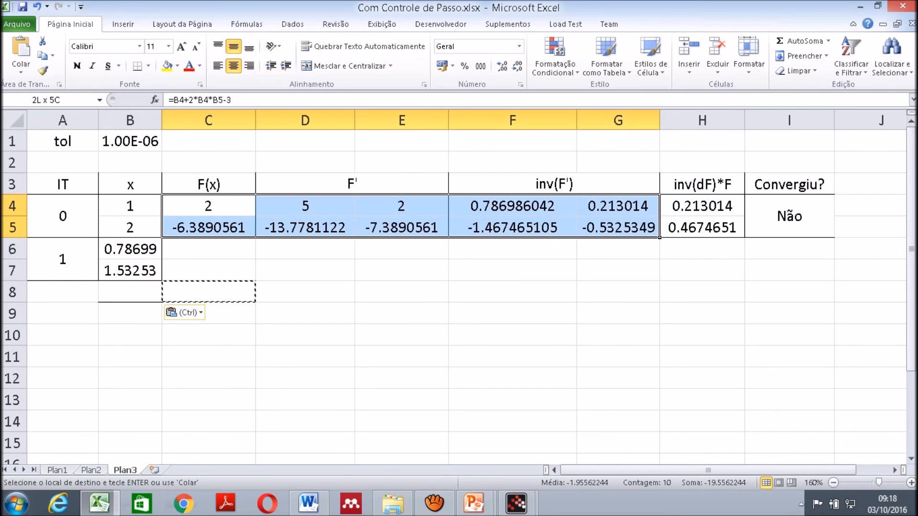
pyautogui.hotkey('shift', 'Right')
pyautogui.moveTo(834, 238); pyautogui.dragTo(834, 271)
# Fill the complete iteration 1 block A6:I7 down through row 15.
pyautogui.click(62, 260)
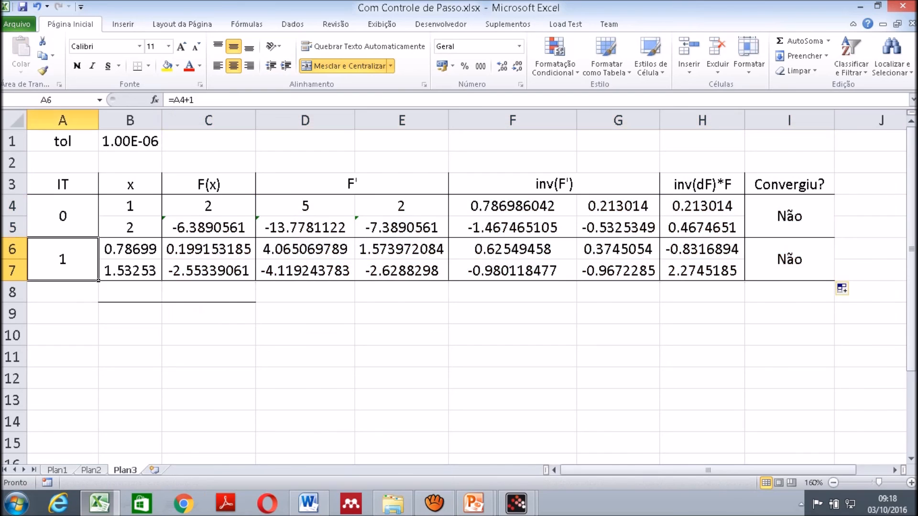
pyautogui.moveTo(62, 260); pyautogui.dragTo(789, 260)
pyautogui.moveTo(834, 281); pyautogui.dragTo(834, 453)
pyautogui.scroll(-1, 788, 367)
pyautogui.click(789, 367)
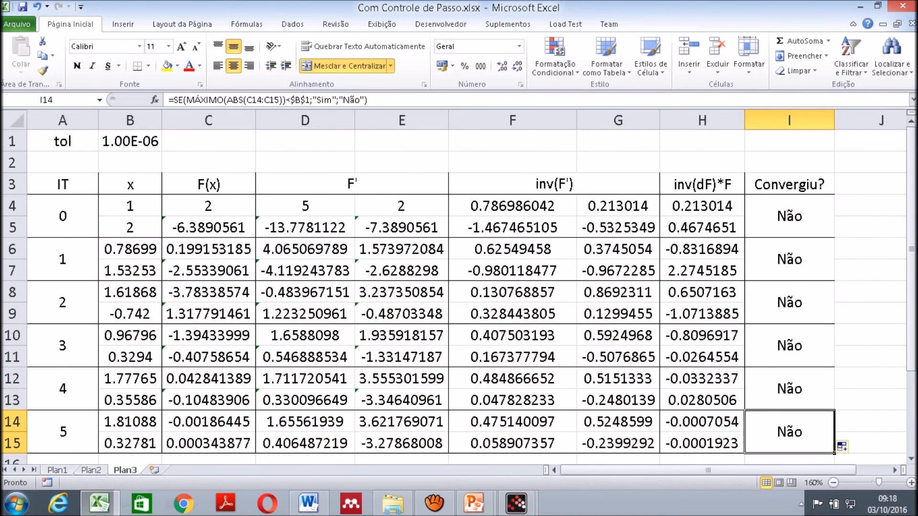
# Extend the table by one more iteration by filling A14:I15 down to A16:I17.
pyautogui.moveTo(62, 367); pyautogui.dragTo(788, 367)
pyautogui.moveTo(834, 389); pyautogui.dragTo(834, 432)
pyautogui.click(62, 410)
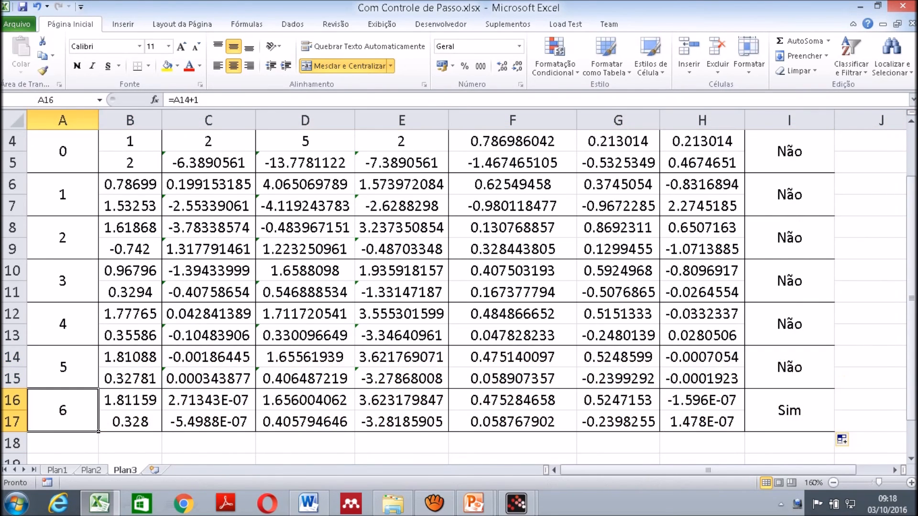
# Highlight the iteration 6 F(x) values in C16:C17 with a yellow fill.
pyautogui.click(789, 410)
pyautogui.click(130, 400)
pyautogui.moveTo(209, 400); pyautogui.dragTo(208, 422)
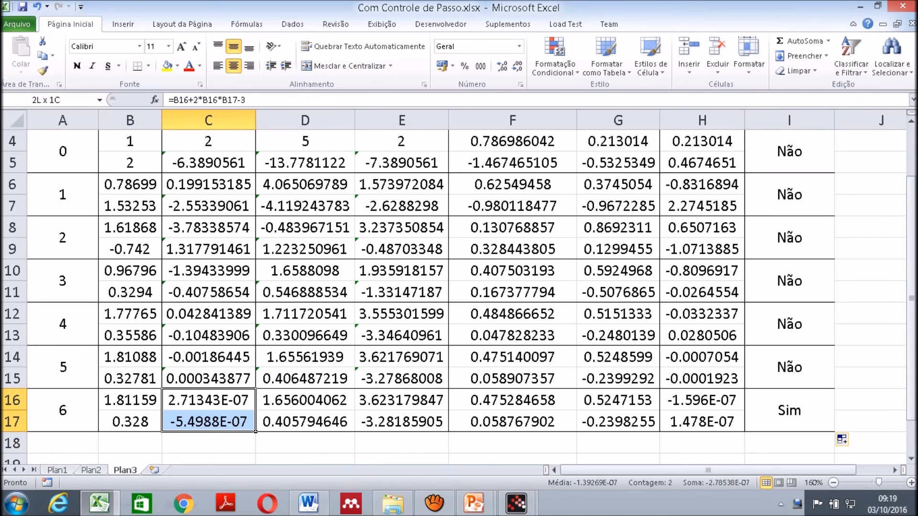
pyautogui.click(166, 65)
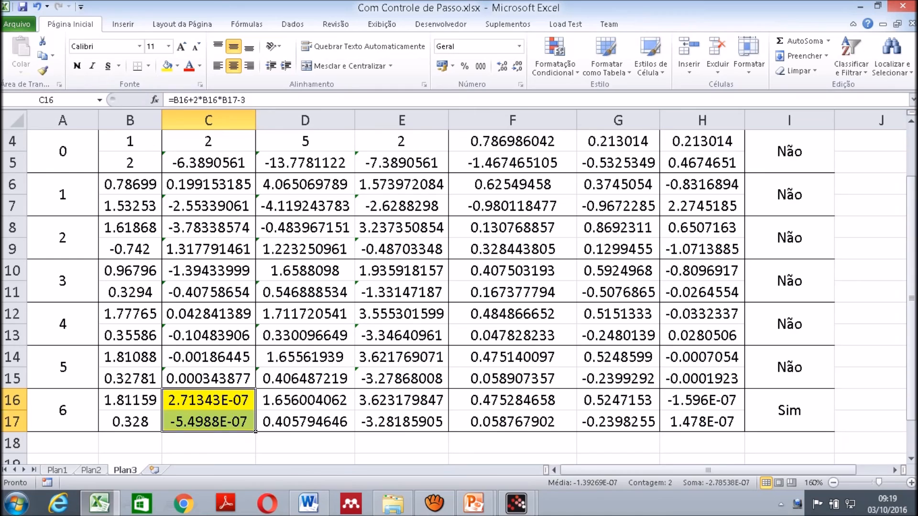
# Make the iteration 6 x values in B16 and B17 bold.
pyautogui.click(130, 400)
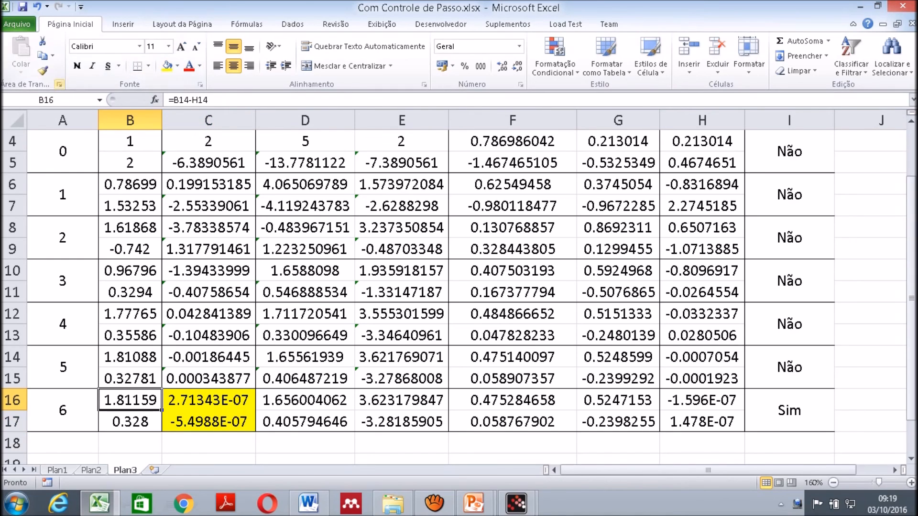
pyautogui.click(77, 65)
pyautogui.press('Down')
pyautogui.click(77, 66)
pyautogui.press('Up')
pyautogui.press('Up')
pyautogui.press('Up')
pyautogui.press('Down')
pyautogui.press('Down')
pyautogui.press('Down')
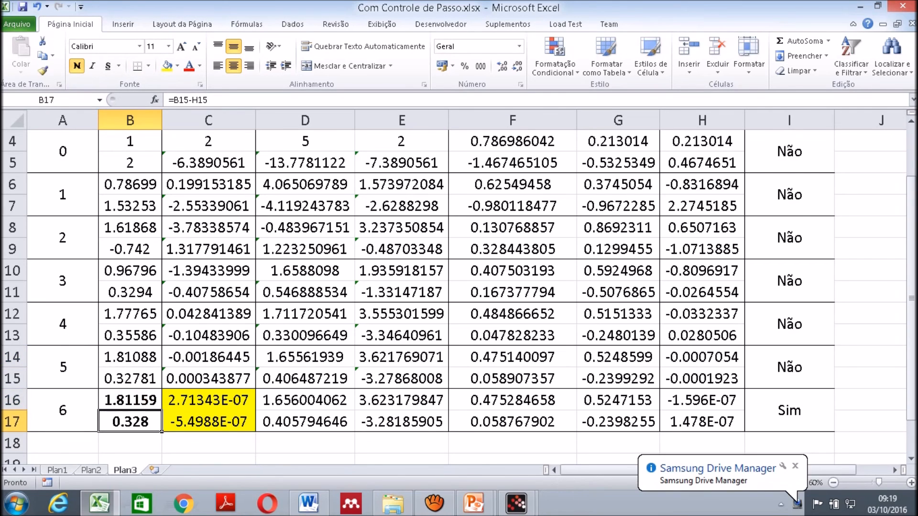
# Dismiss the Samsung Drive Manager notification and examine the solution in B16:B17 against its F(x) values in C16:C17.
pyautogui.click(795, 466)
pyautogui.click(130, 421)
pyautogui.press('Up')
pyautogui.moveTo(130, 401); pyautogui.dragTo(130, 421)
pyautogui.click(208, 358)
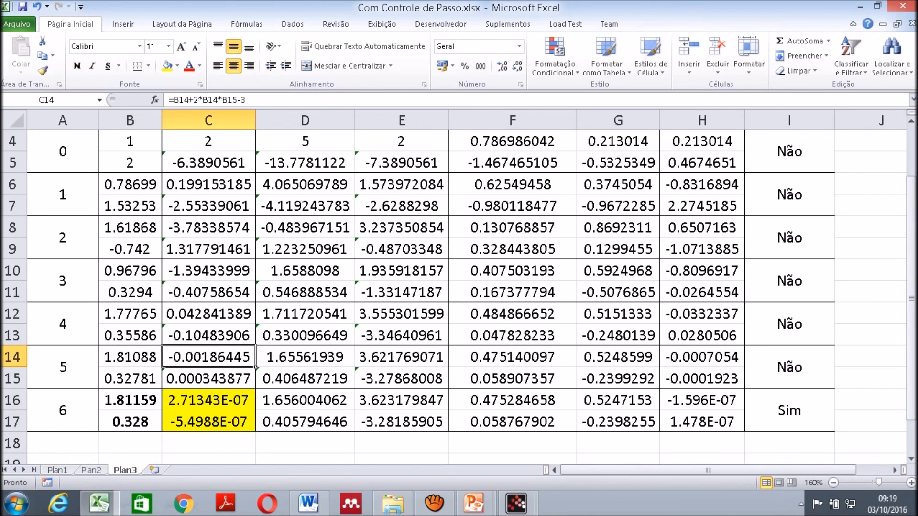
pyautogui.moveTo(208, 401); pyautogui.dragTo(208, 422)
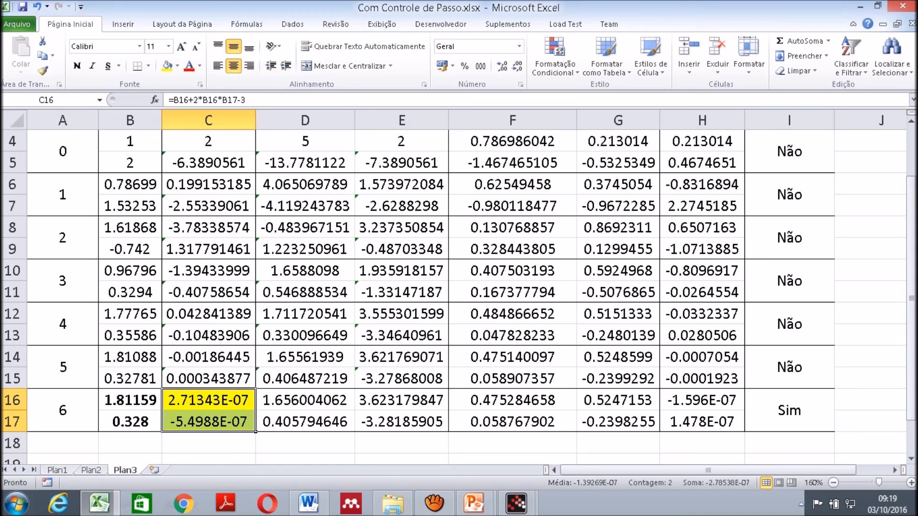
# Switch to the NR multivariavel.sce script in SciNotes and examine the two equations f(1) and f(2) in the modelo function.
pyautogui.click(516, 503)
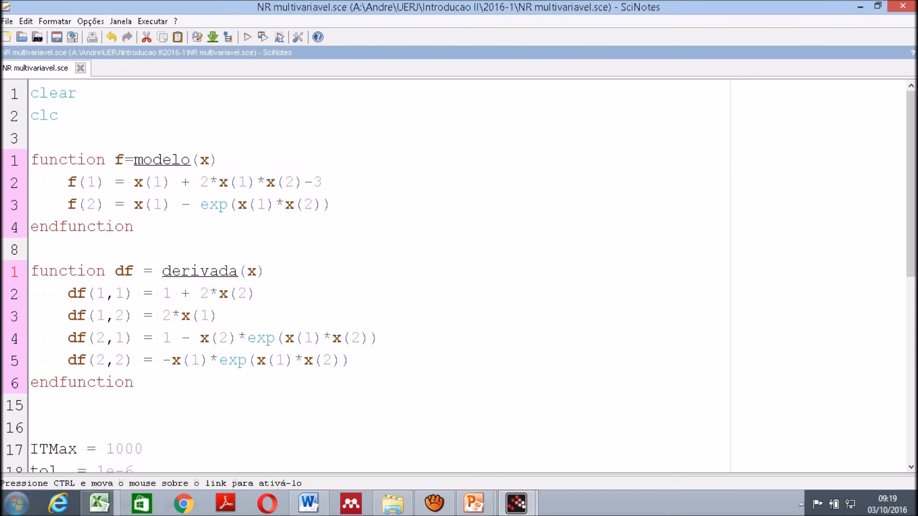
pyautogui.moveTo(124, 181); pyautogui.dragTo(200, 204)
pyautogui.click(172, 148)
pyautogui.moveTo(67, 181); pyautogui.dragTo(323, 181)
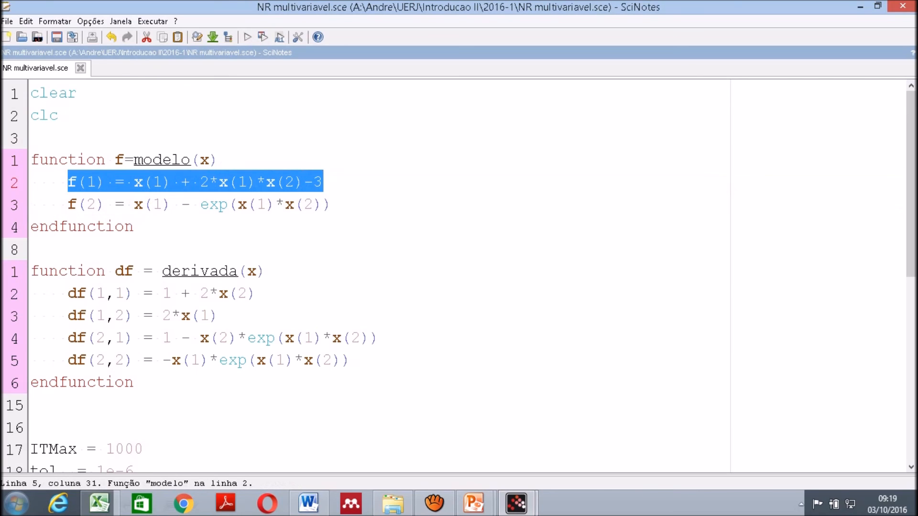
pyautogui.moveTo(58, 204); pyautogui.dragTo(332, 204)
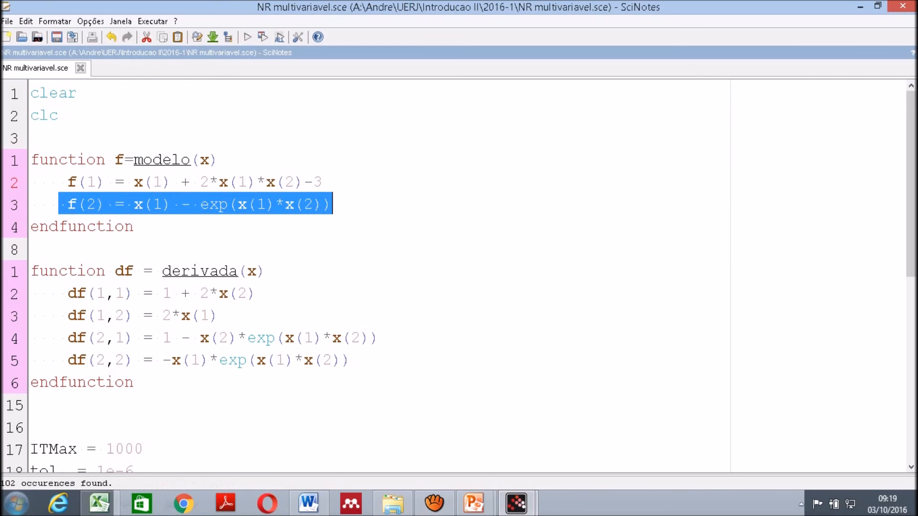
pyautogui.click(333, 204)
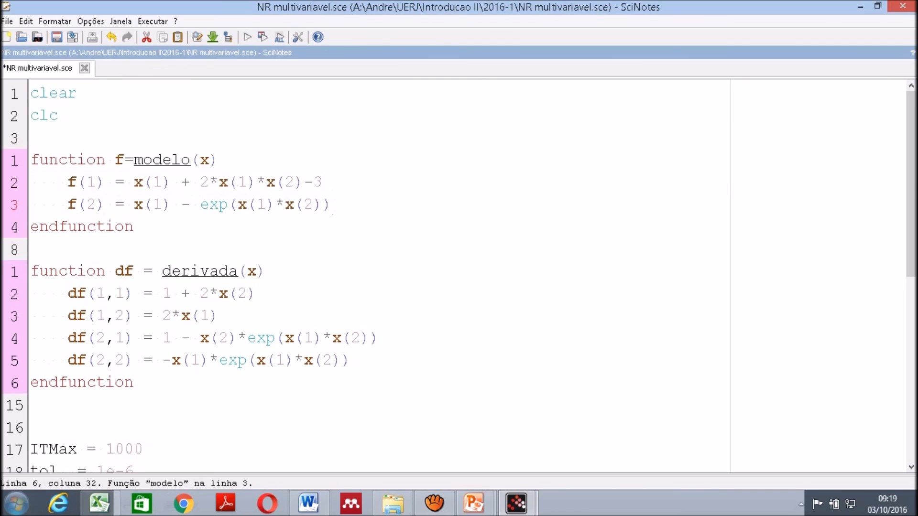
pyautogui.moveTo(67, 182); pyautogui.dragTo(124, 159)
pyautogui.click(97, 204)
# Examine the four partial derivatives df(1,1) to df(2,2) defined in the derivada function.
pyautogui.moveTo(124, 271); pyautogui.dragTo(352, 360)
pyautogui.click(353, 361)
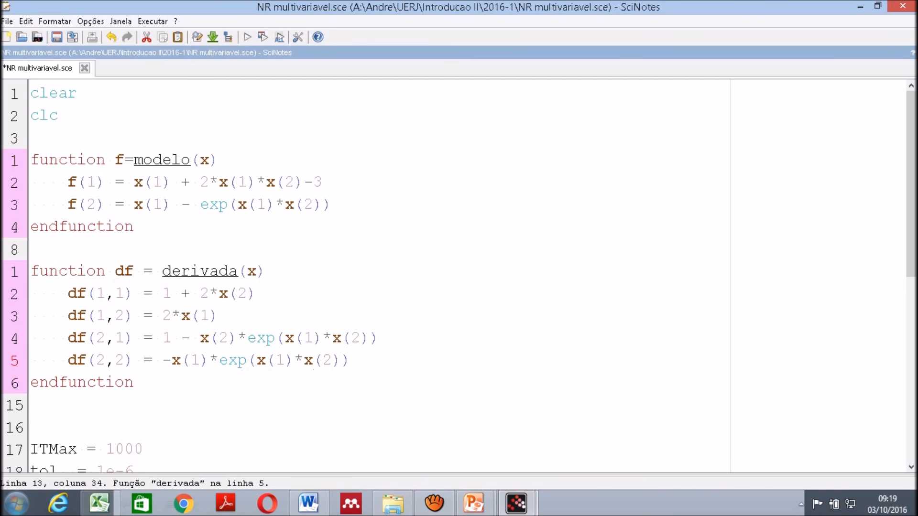
pyautogui.moveTo(162, 293); pyautogui.dragTo(219, 315)
pyautogui.click(219, 315)
# Examine the script's iteration limit, tolerance, initial guess and the condicao flag that controls the while loop.
pyautogui.scroll(-4, 459, 275)
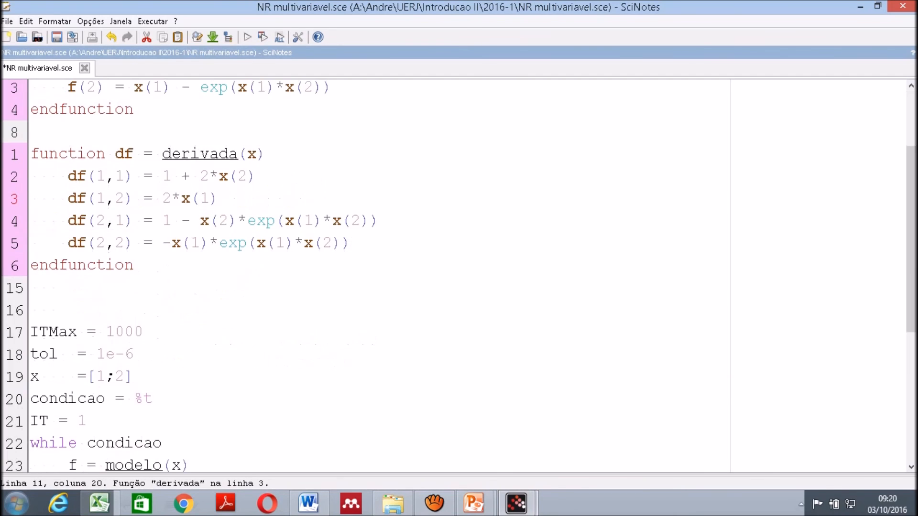
pyautogui.moveTo(30, 214); pyautogui.dragTo(138, 237)
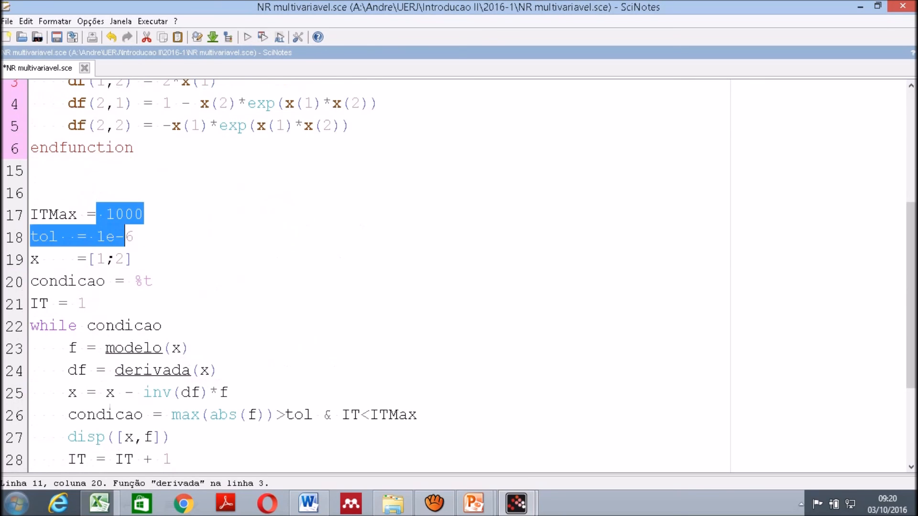
pyautogui.click(115, 281)
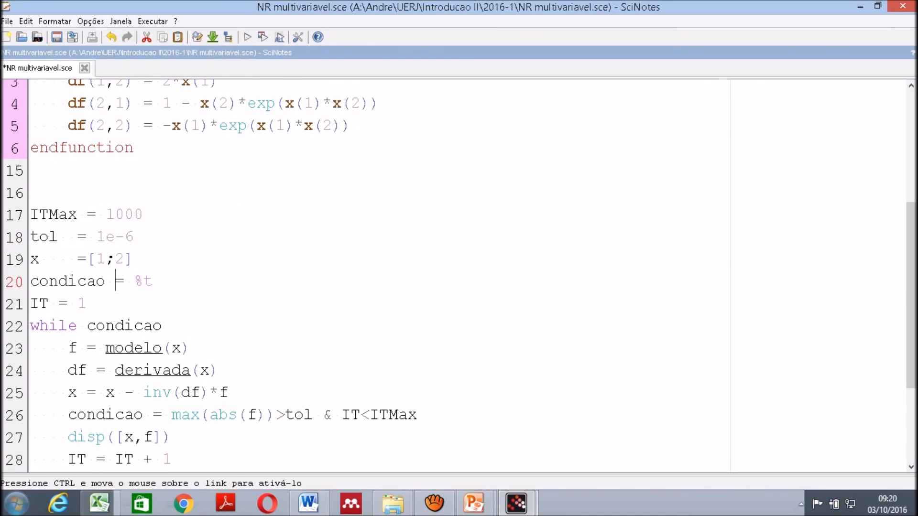
pyautogui.click(105, 281)
pyautogui.moveTo(49, 281); pyautogui.dragTo(152, 281)
pyautogui.moveTo(96, 326); pyautogui.dragTo(163, 326)
pyautogui.scroll(-2, 162, 326)
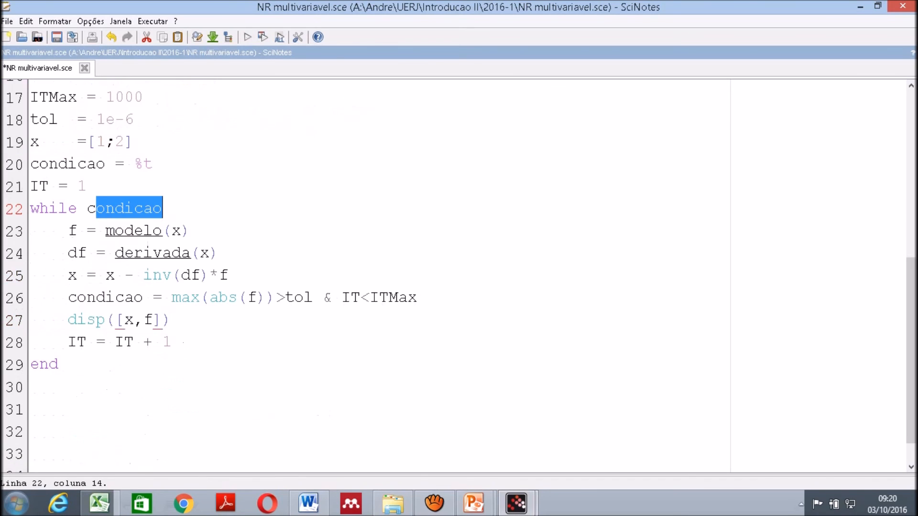
# Examine the loop's calls to modelo and derivada and the Newton update x = x - inv(df)*f.
pyautogui.moveTo(106, 230); pyautogui.dragTo(192, 230)
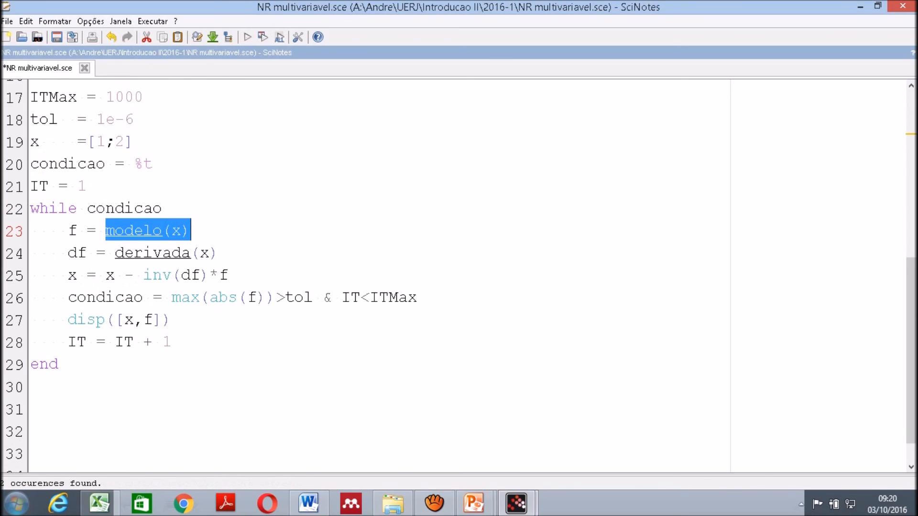
pyautogui.doubleClick(68, 164)
pyautogui.click(123, 231)
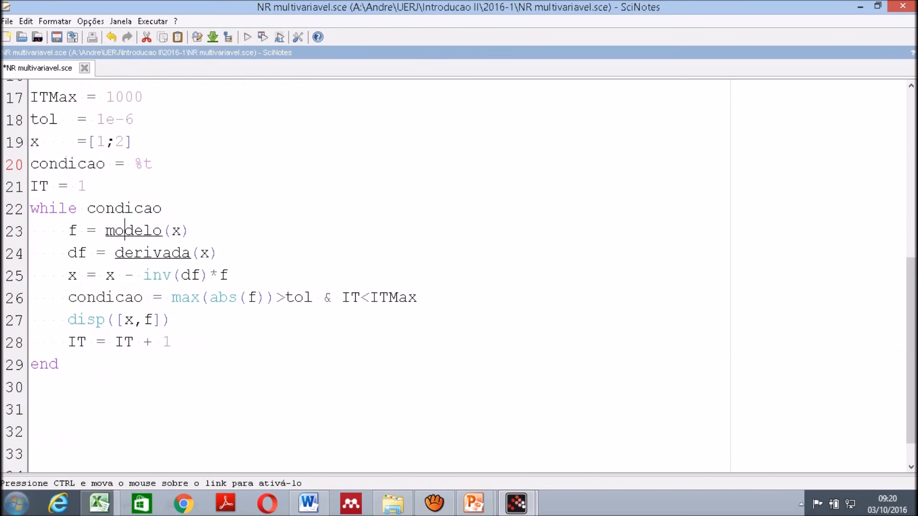
pyautogui.moveTo(86, 230); pyautogui.dragTo(188, 230)
pyautogui.moveTo(115, 252); pyautogui.dragTo(219, 252)
pyautogui.moveTo(96, 275); pyautogui.dragTo(228, 275)
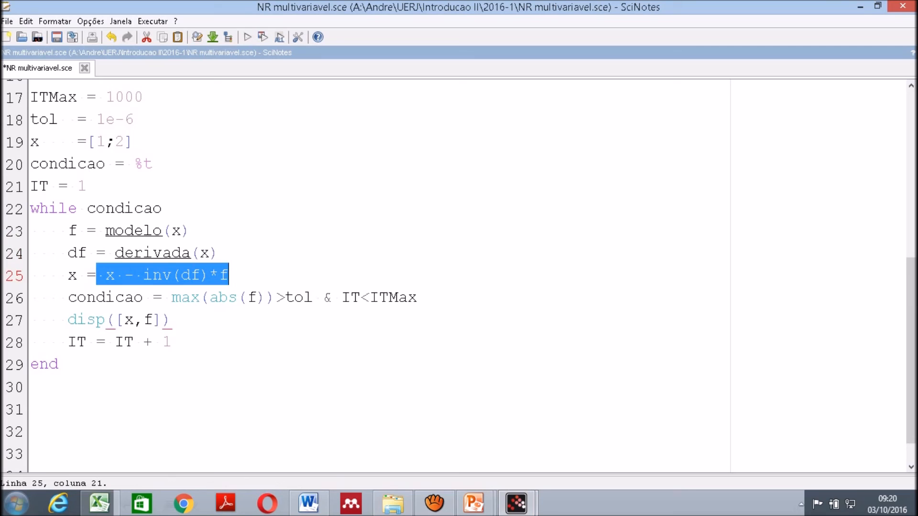
# Examine the stopping test on line 26, covering both the max(abs(f)) tolerance check and the iteration limit.
pyautogui.moveTo(68, 298); pyautogui.dragTo(313, 297)
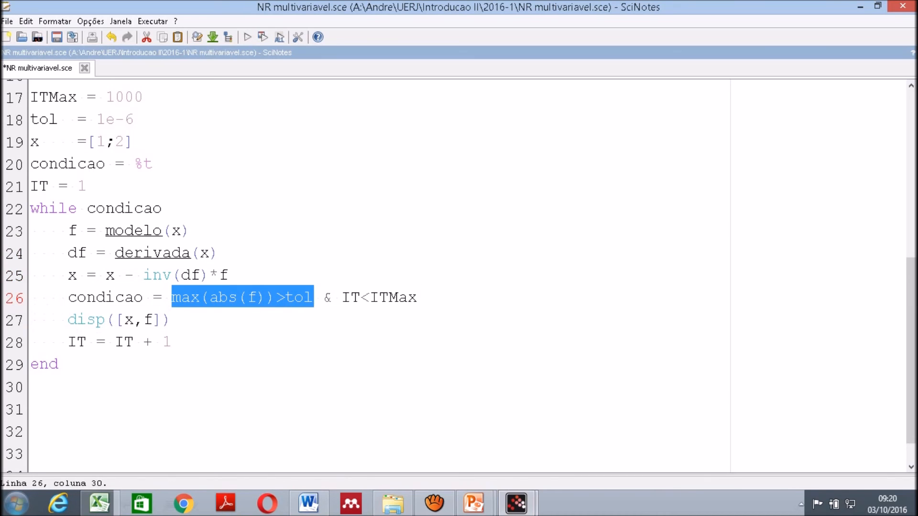
pyautogui.click(172, 320)
pyautogui.moveTo(218, 297); pyautogui.dragTo(257, 297)
pyautogui.doubleClick(300, 297)
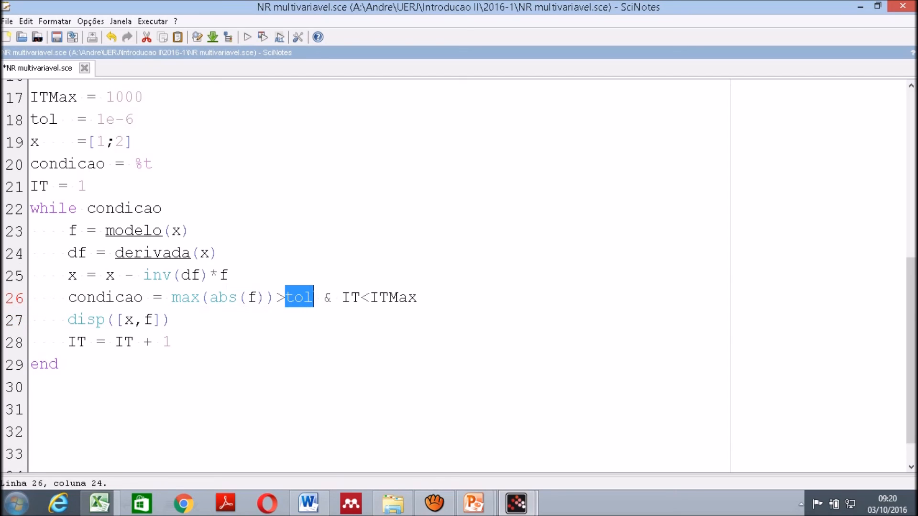
pyautogui.moveTo(342, 297); pyautogui.dragTo(418, 297)
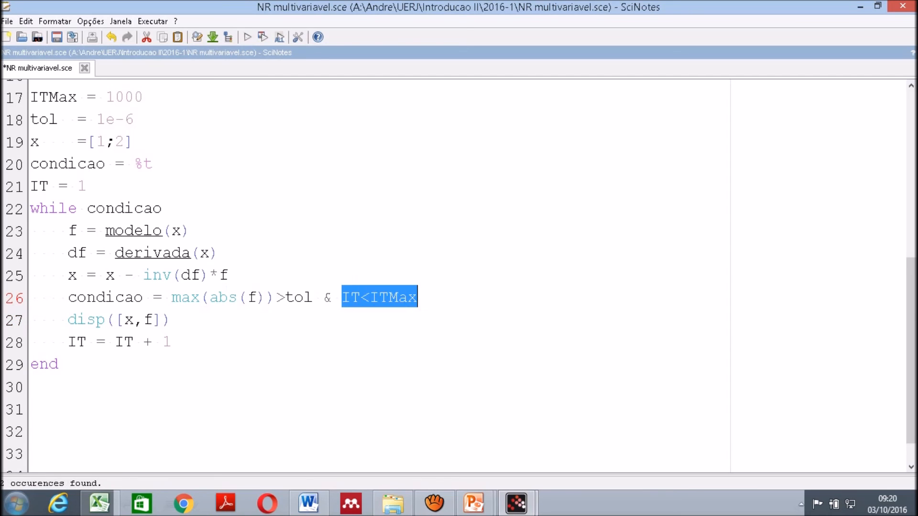
# Examine the disp([x,f]) output line and the IT counter increment at the end of the loop.
pyautogui.moveTo(68, 319); pyautogui.dragTo(123, 320)
pyautogui.click(134, 320)
pyautogui.click(134, 320)
pyautogui.click(135, 341)
pyautogui.click(33, 387)
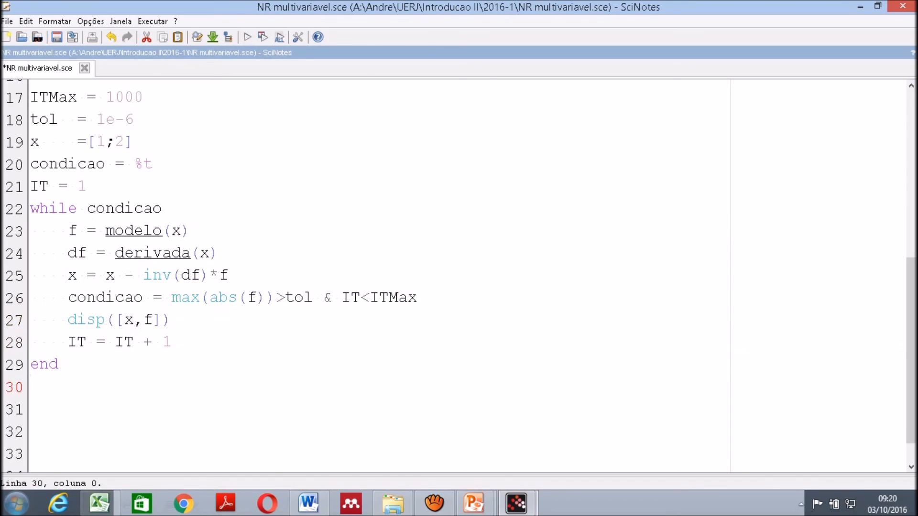
pyautogui.tripleClick(119, 341)
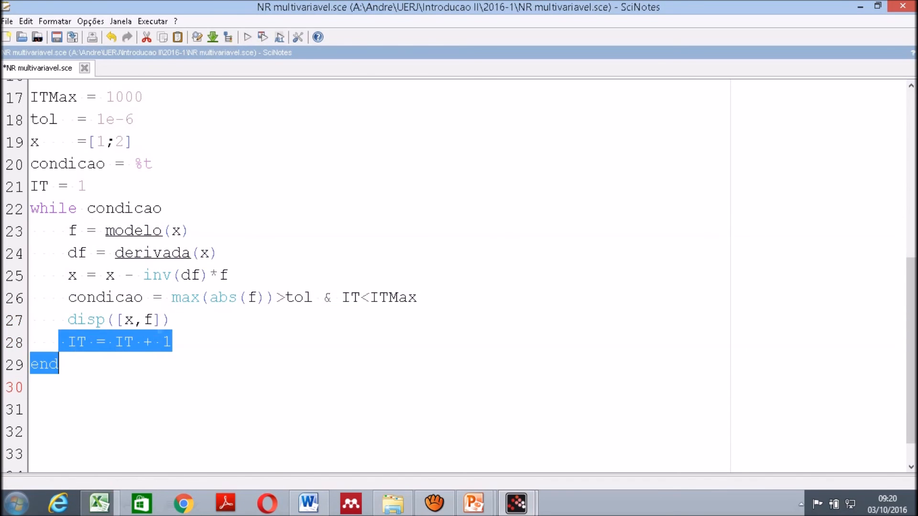
# Save and run the NR multivariavel.sce script, and bring up the Scilab console with its output.
pyautogui.click(172, 342)
pyautogui.click(262, 37)
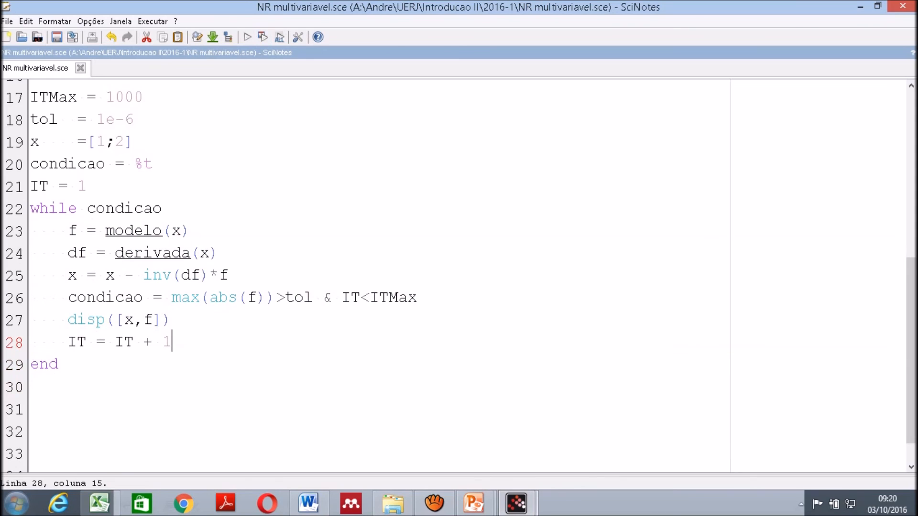
pyautogui.moveTo(516, 503)
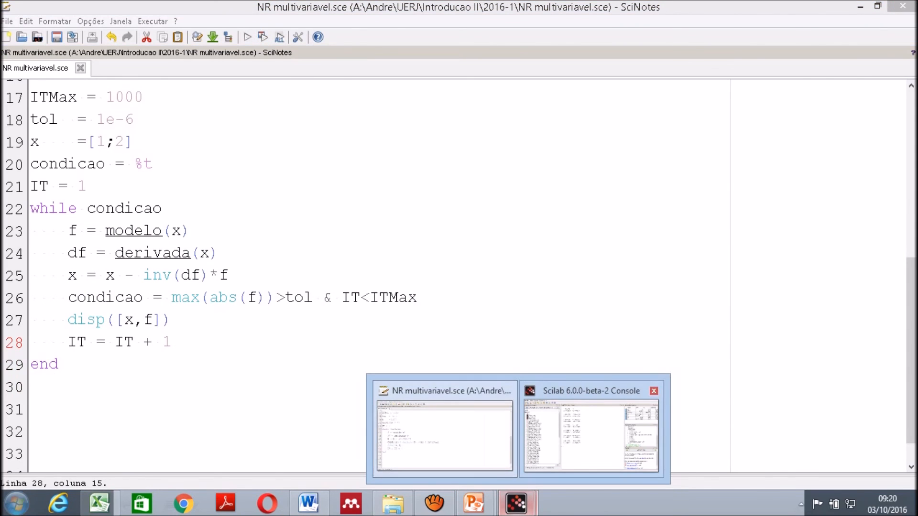
pyautogui.click(591, 430)
# Examine the x values and the corresponding function values printed for the last iteration in the console.
pyautogui.moveTo(256, 293); pyautogui.dragTo(289, 315)
pyautogui.click(289, 315)
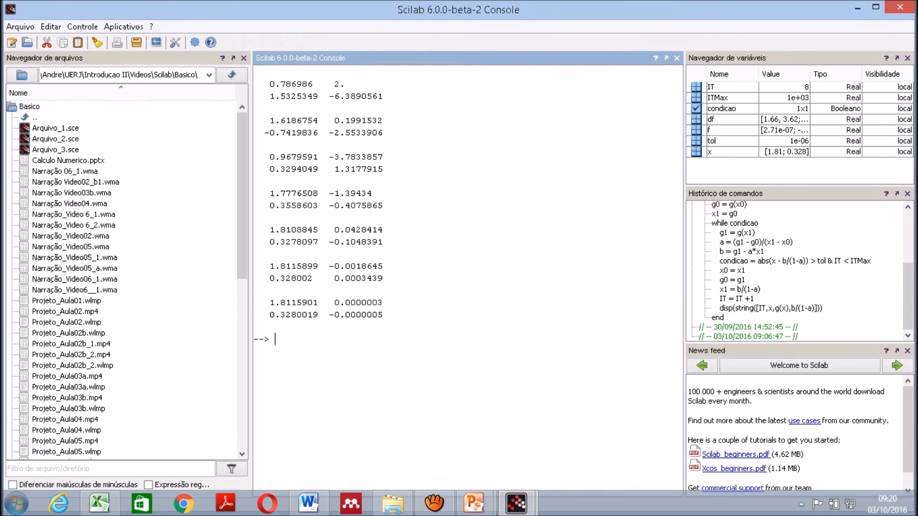
pyautogui.moveTo(384, 315); pyautogui.dragTo(302, 315)
pyautogui.click(302, 315)
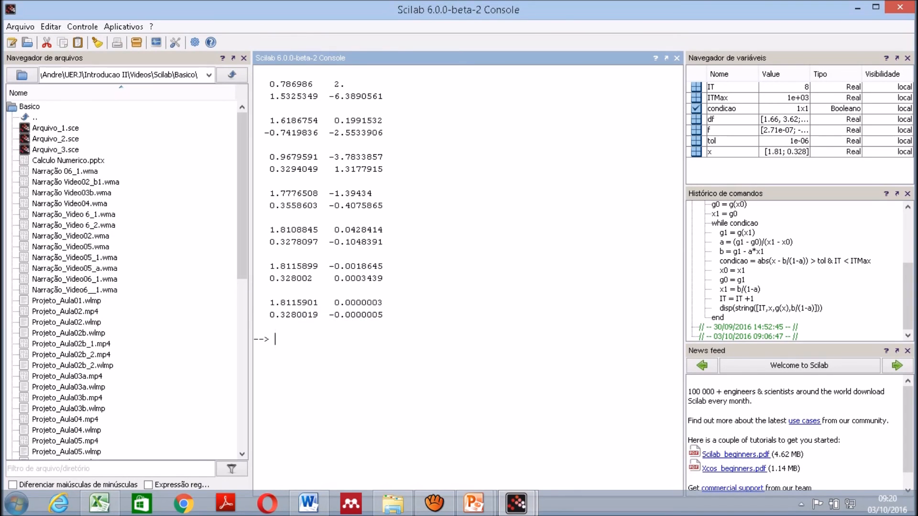